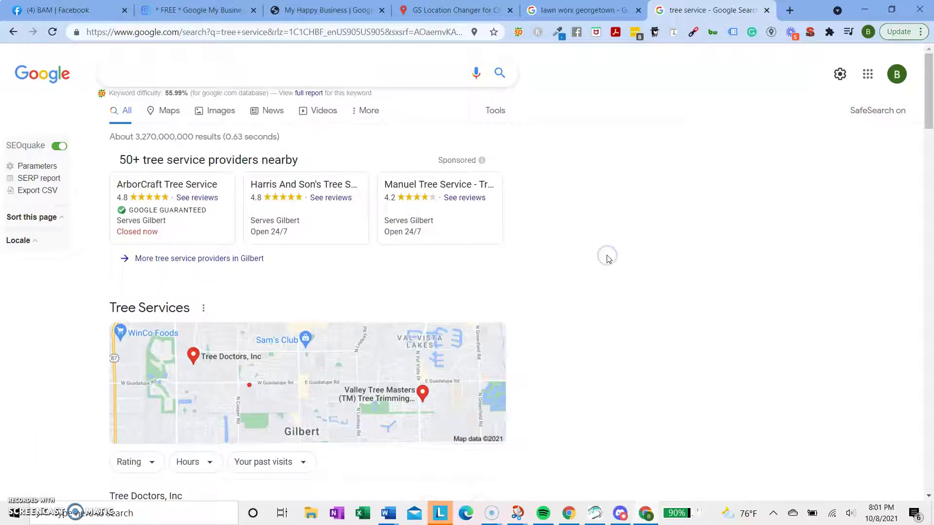
# Step: Compare the lawn worx georgetown and My Happy Business tabs, ending on the Surfer Local ranking checker
pyautogui.hotkey('ctrl', 'shift', 'Tab')
pyautogui.hotkey('ctrl', 'shift', 'Tab')
pyautogui.hotkey('ctrl', 'shift', 'Tab')
pyautogui.hotkey('ctrl', 'shift', 'Tab')
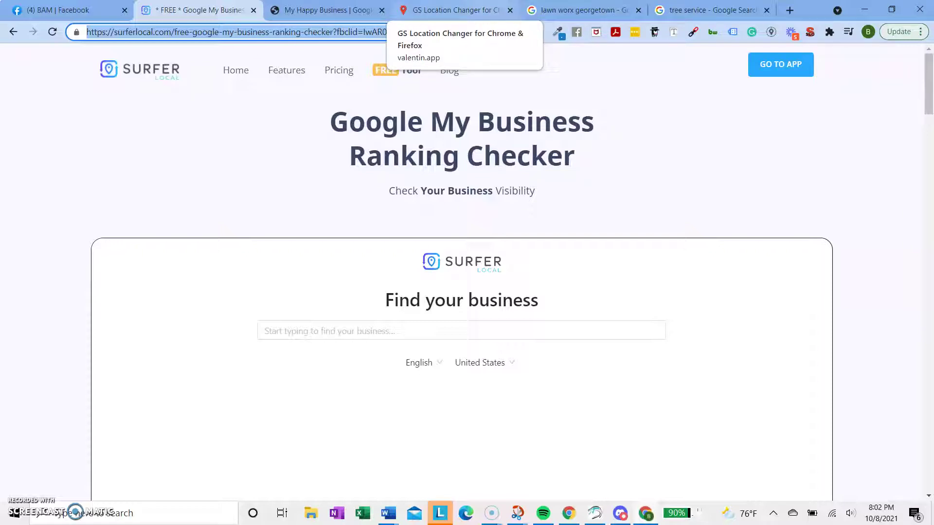
pyautogui.hotkey('ctrl', 'Tab')
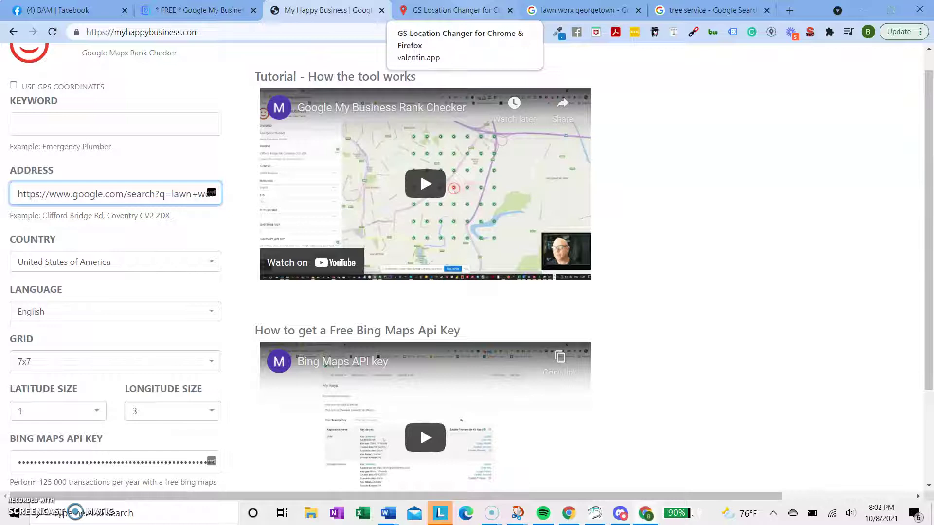
pyautogui.click(200, 9)
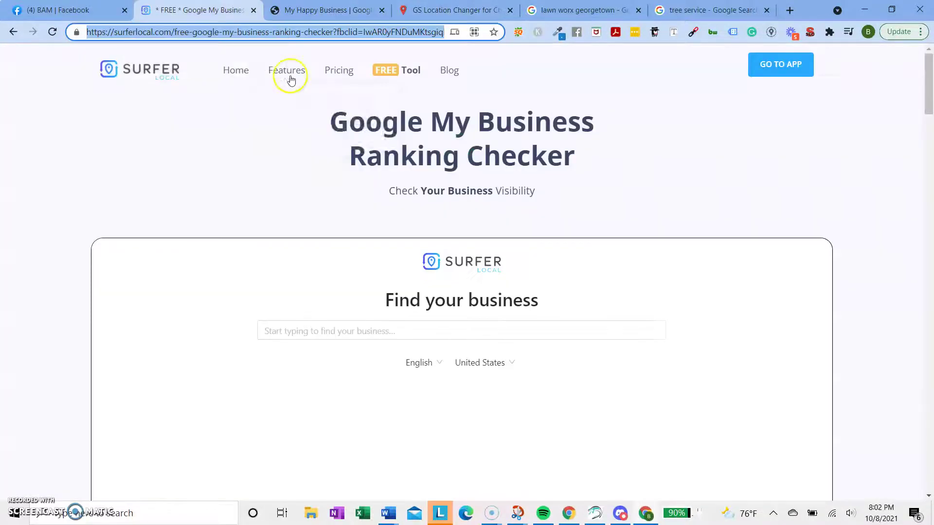
pyautogui.scroll(-12, 239, 175)
pyautogui.scroll(10, 241, 176)
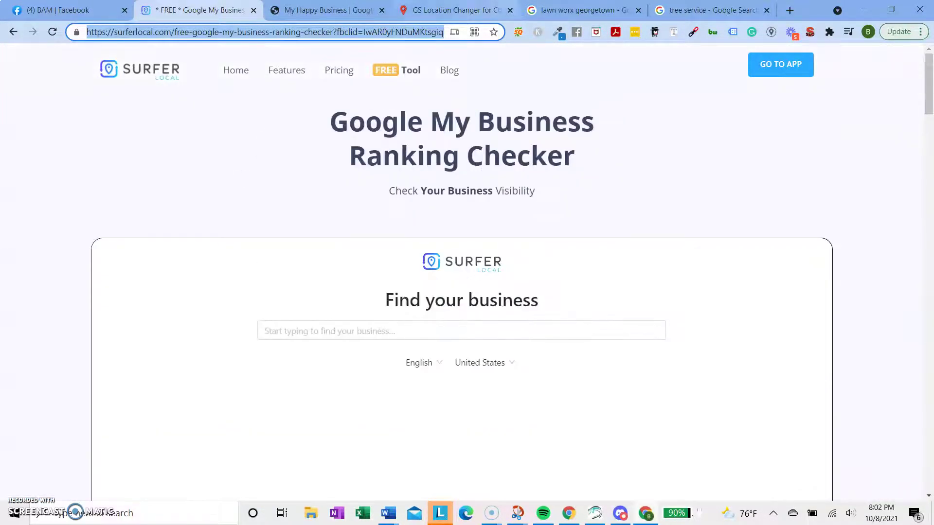
# Step: Look over the lawn worx georgetown results and the GS Location Changer page
pyautogui.click(579, 10)
pyautogui.click(456, 12)
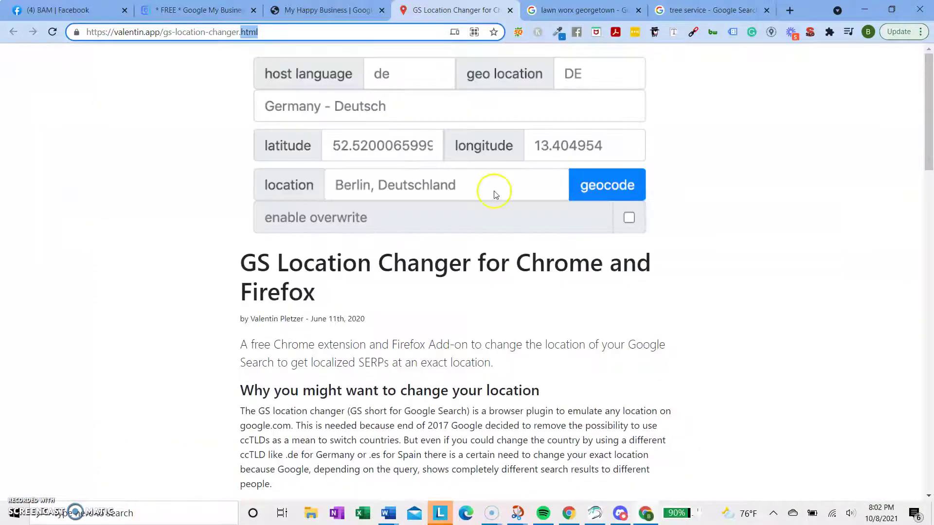
pyautogui.click(290, 32)
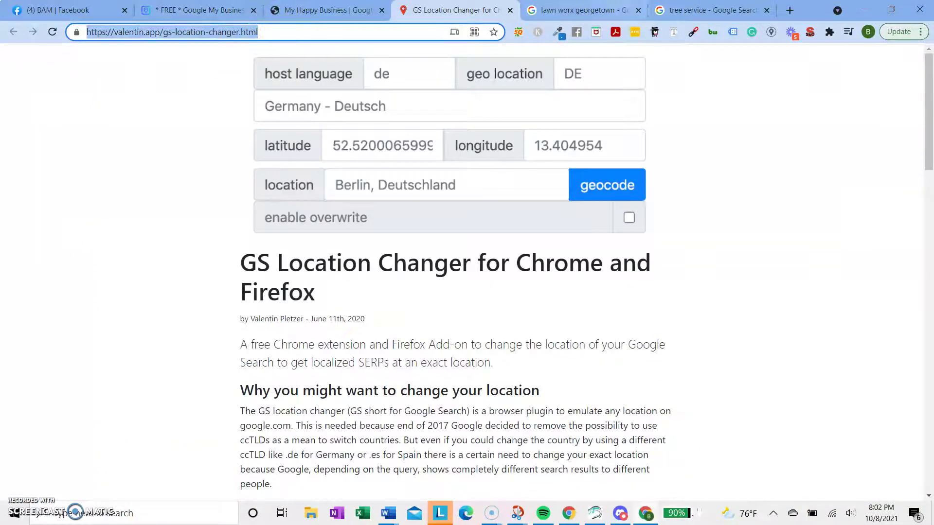
# Step: Enable GS Location Changer's fake location for San Diego, CA, USA on the tree service results
pyautogui.click(700, 10)
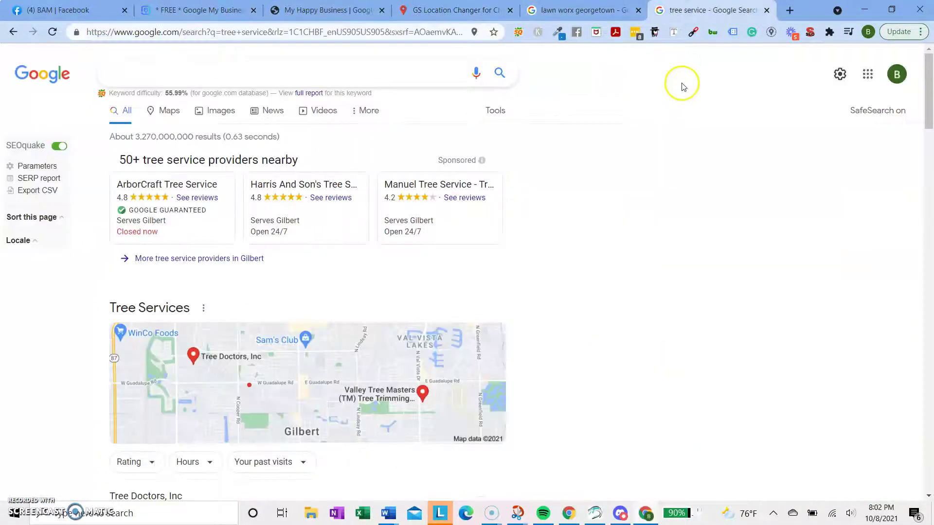
pyautogui.click(771, 33)
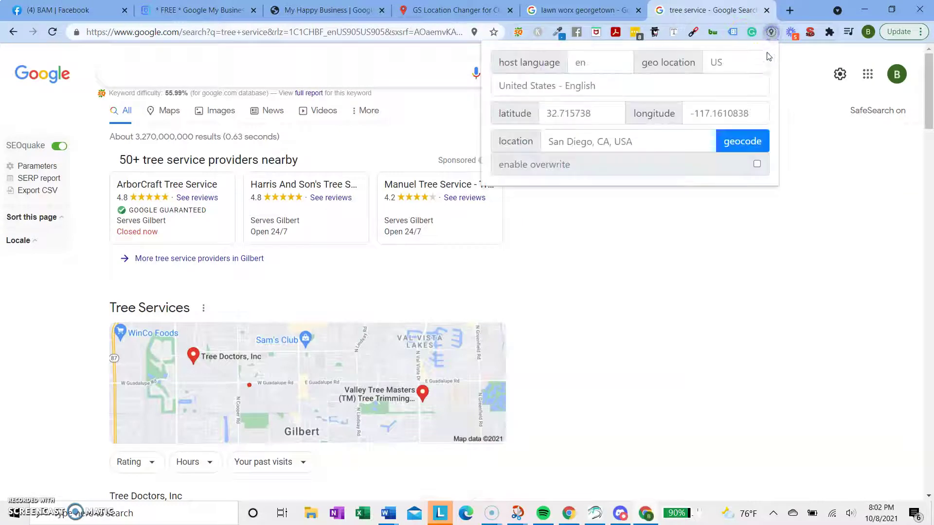
pyautogui.click(648, 142)
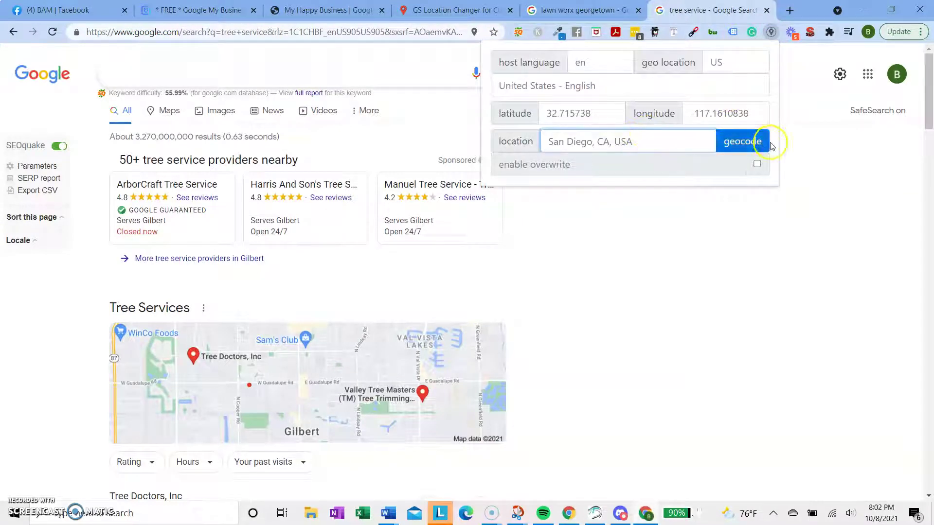
pyautogui.click(757, 164)
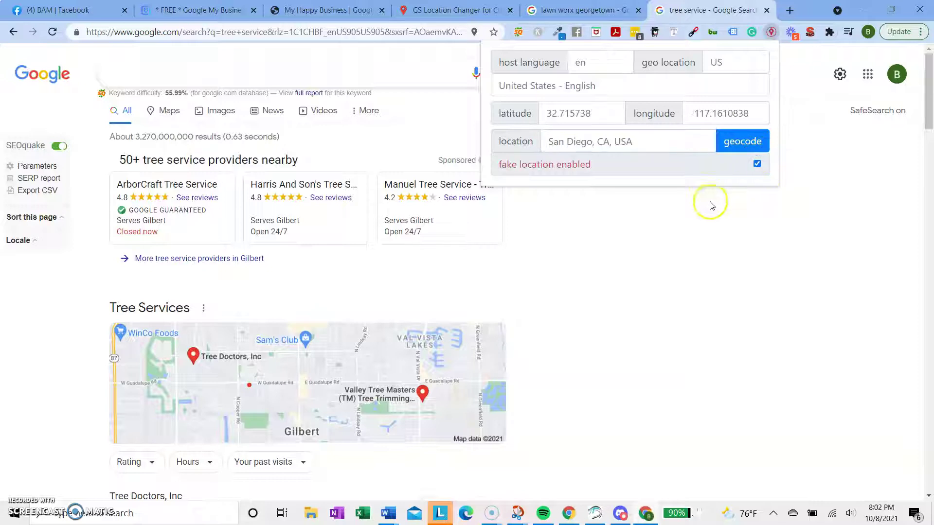
pyautogui.click(565, 290)
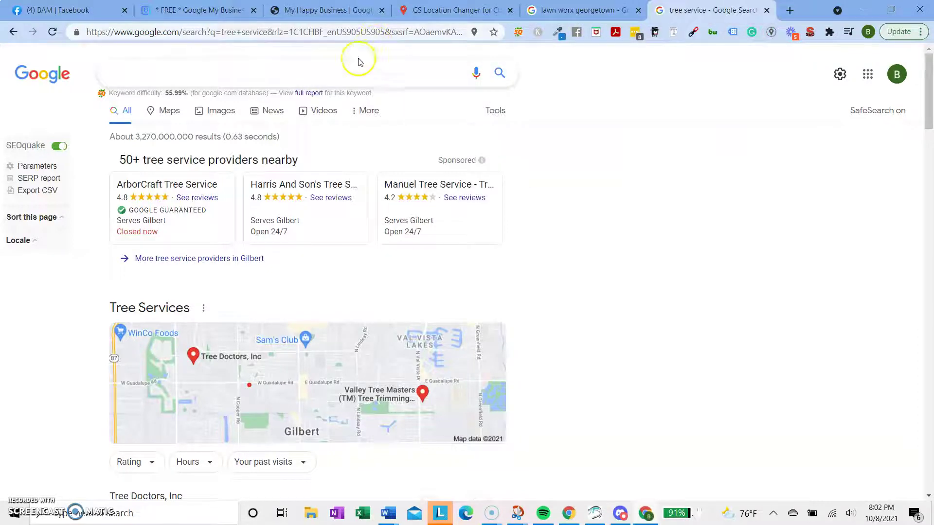
# Step: Rerun the 'tree service' search from the search history
pyautogui.click(346, 69)
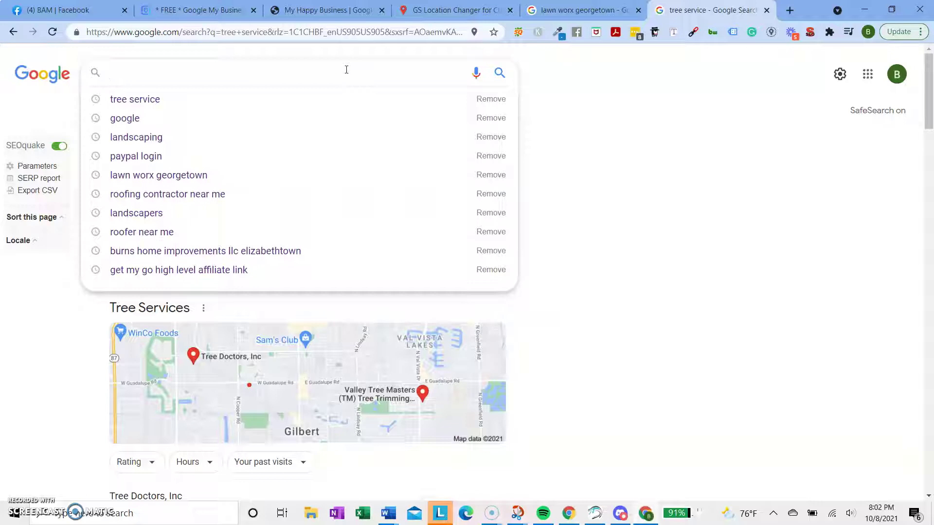
pyautogui.click(309, 101)
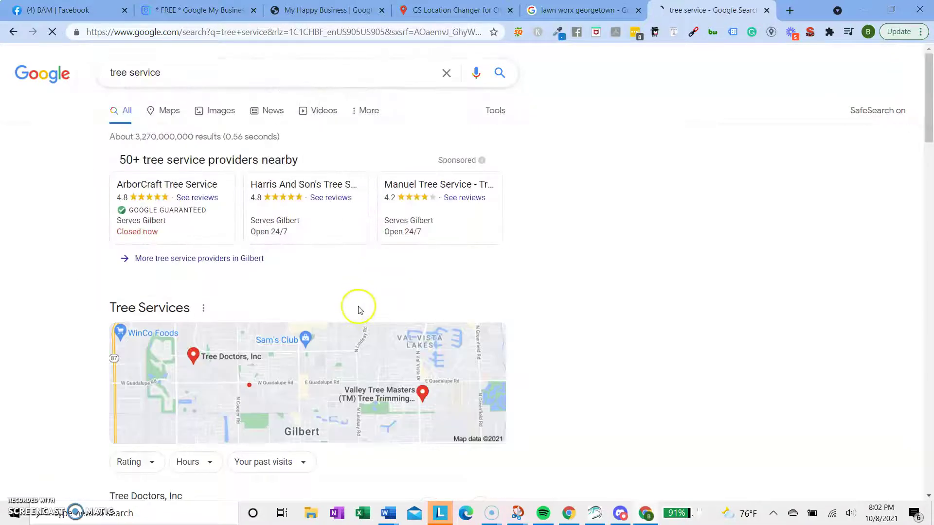
pyautogui.scroll(-7, 359, 309)
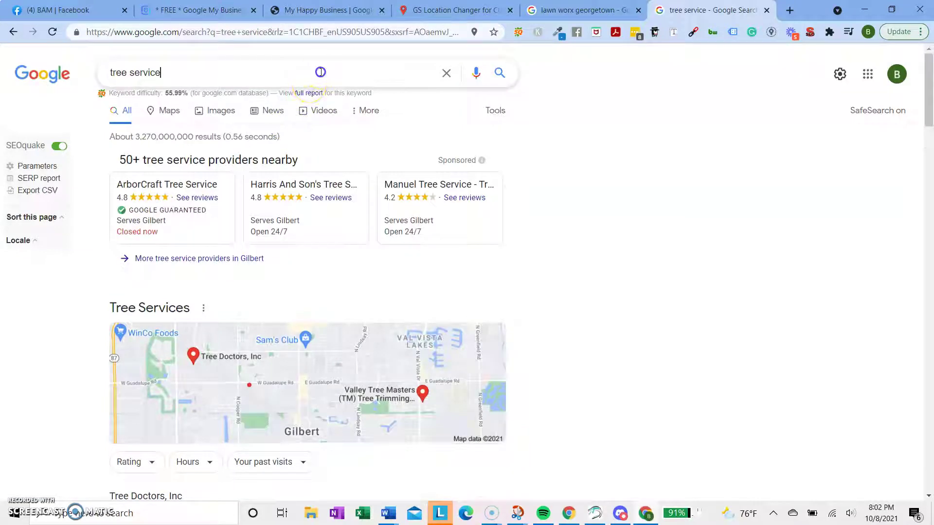
# Step: Search for 'roofer near me' and review the local roofing results
pyautogui.tripleClick(320, 71)
pyautogui.write('roofer near me')
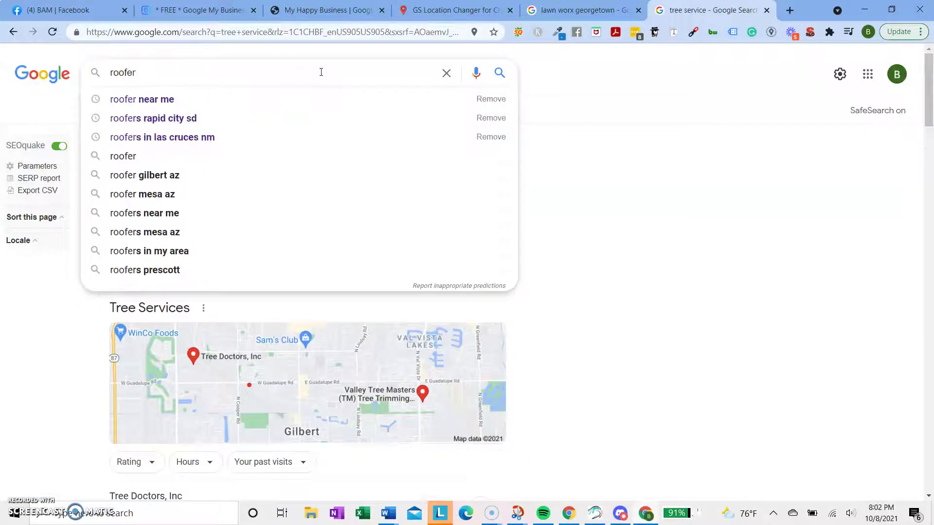
pyautogui.press('Return')
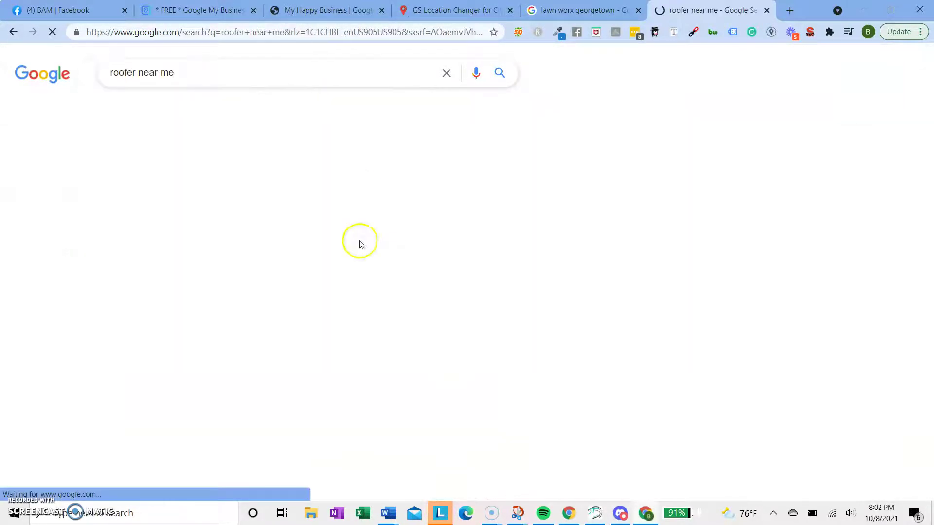
pyautogui.scroll(-5, 355, 274)
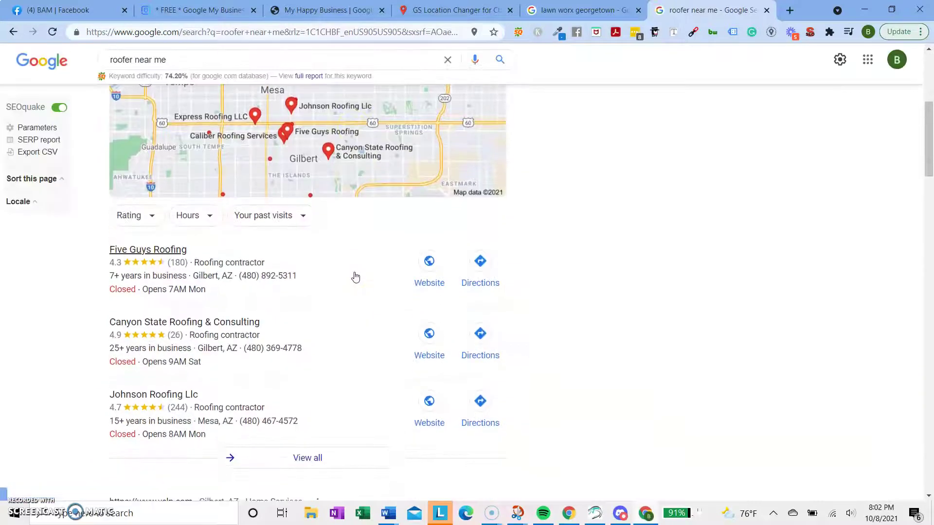
pyautogui.scroll(-2, 355, 275)
pyautogui.scroll(6, 727, 79)
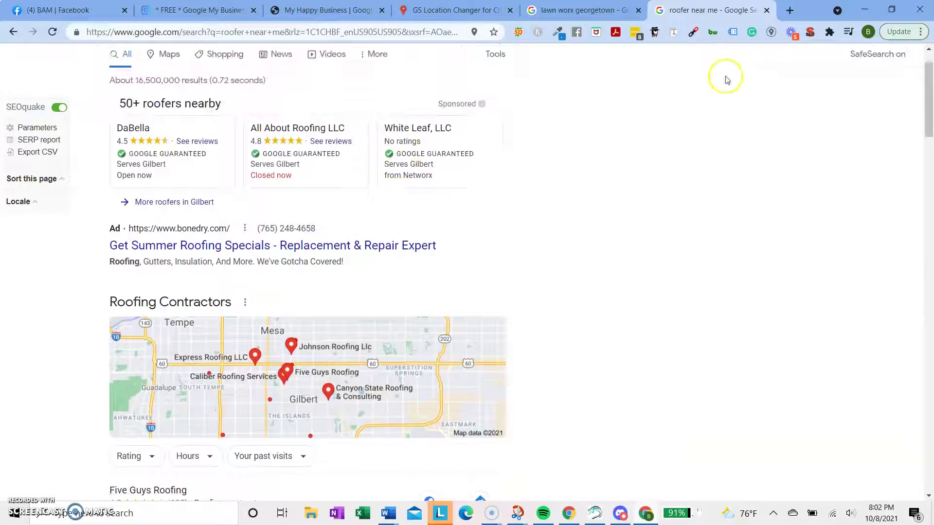
pyautogui.scroll(2, 729, 123)
# Step: Toggle the San Diego fake location in GS Location Changer
pyautogui.click(770, 33)
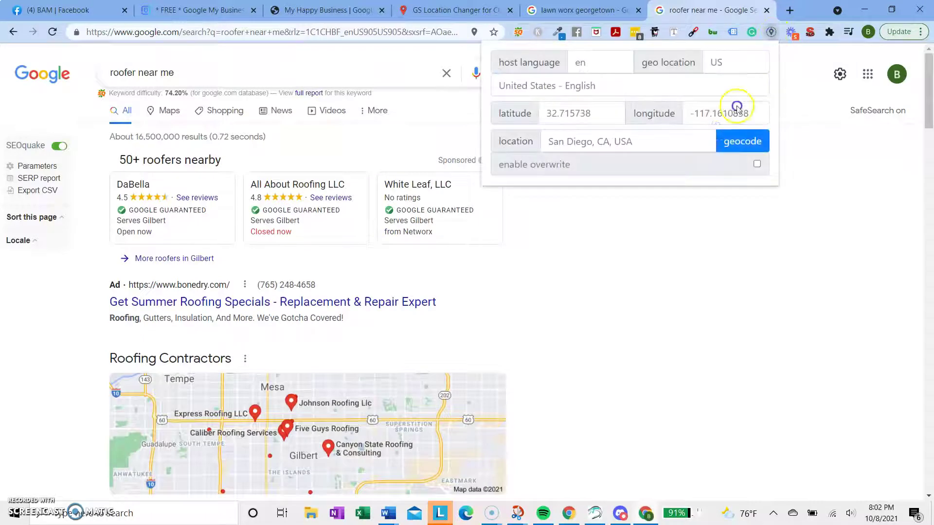
pyautogui.click(757, 164)
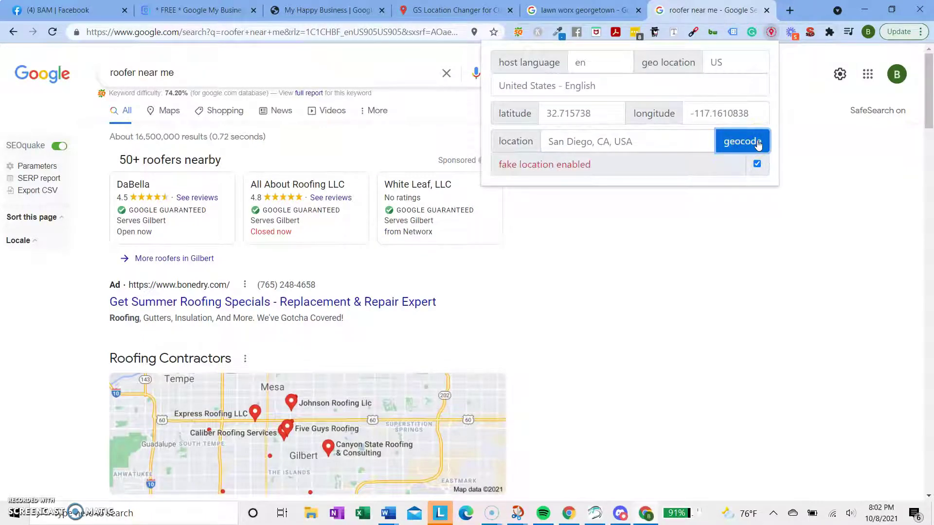
pyautogui.click(631, 242)
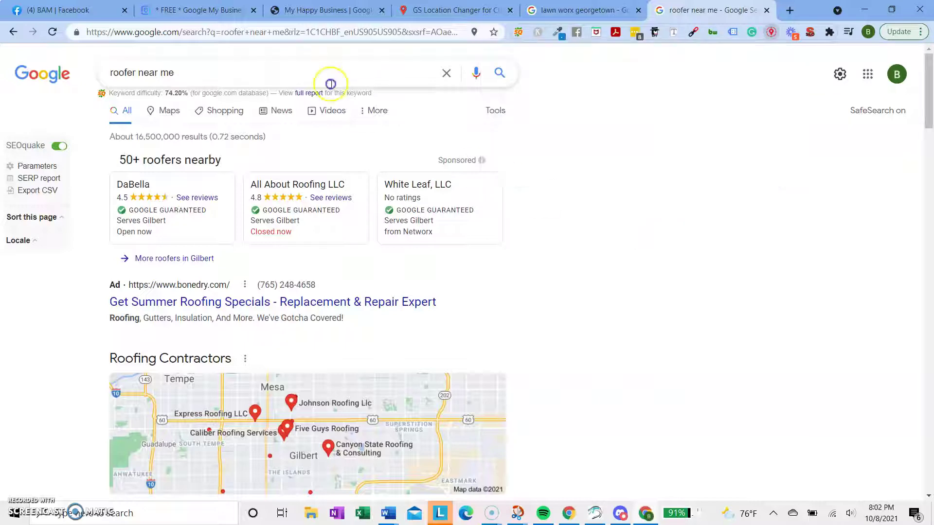
# Step: Replace 'roofer near me' with the tree service search and review the San Diego results
pyautogui.click(323, 79)
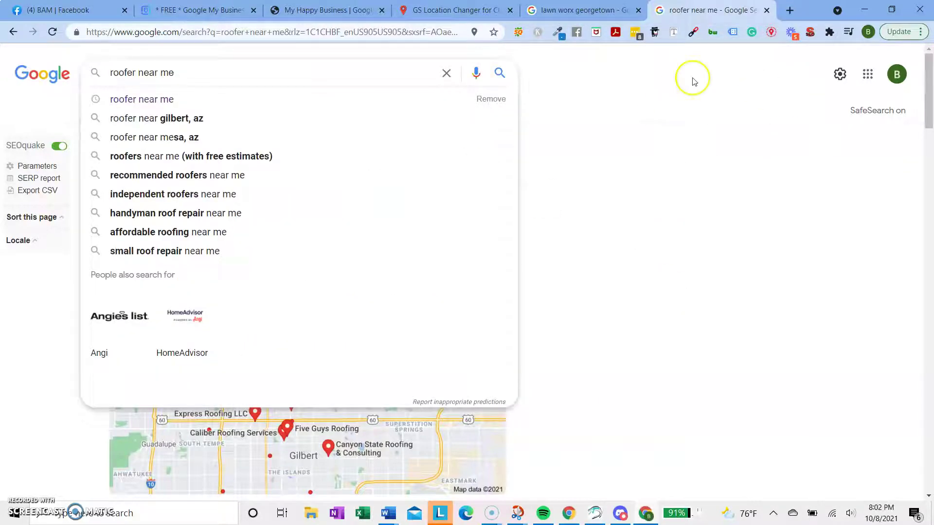
pyautogui.tripleClick(330, 79)
pyautogui.press('BackSpace')
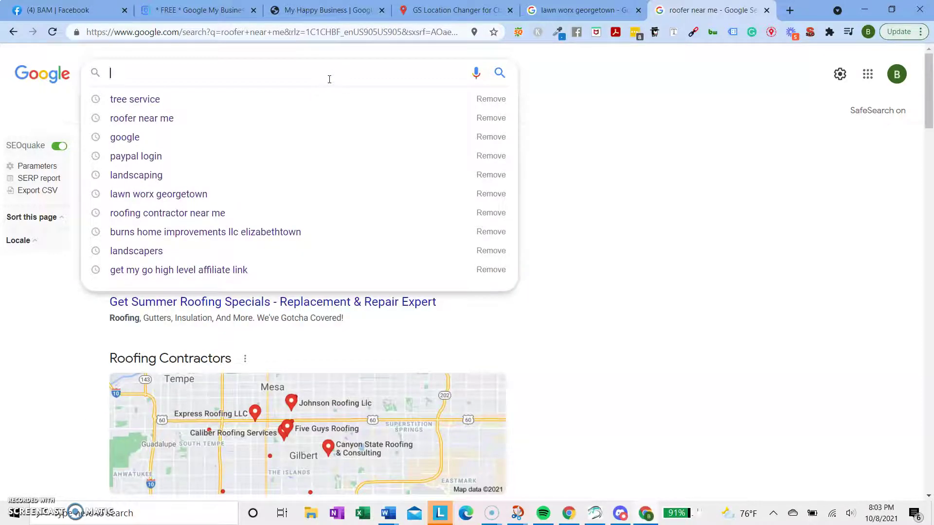
pyautogui.click(298, 98)
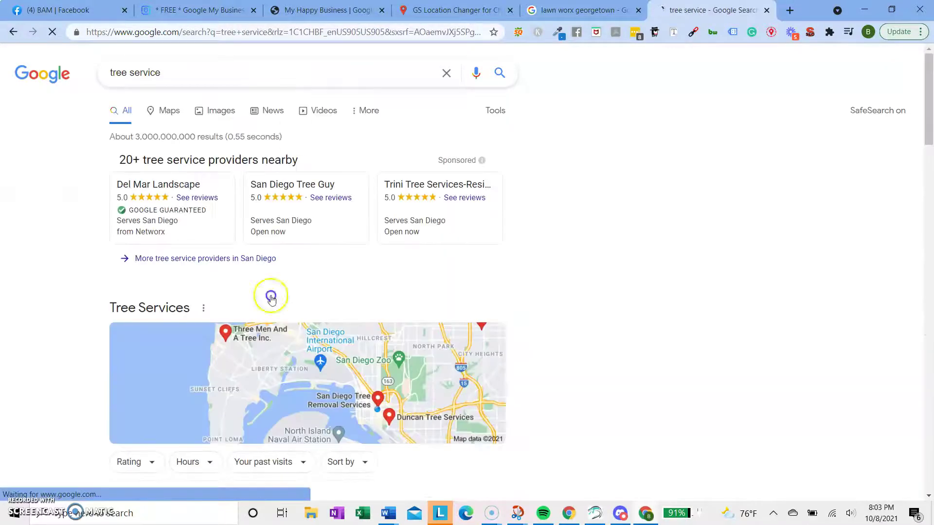
pyautogui.scroll(-8, 257, 341)
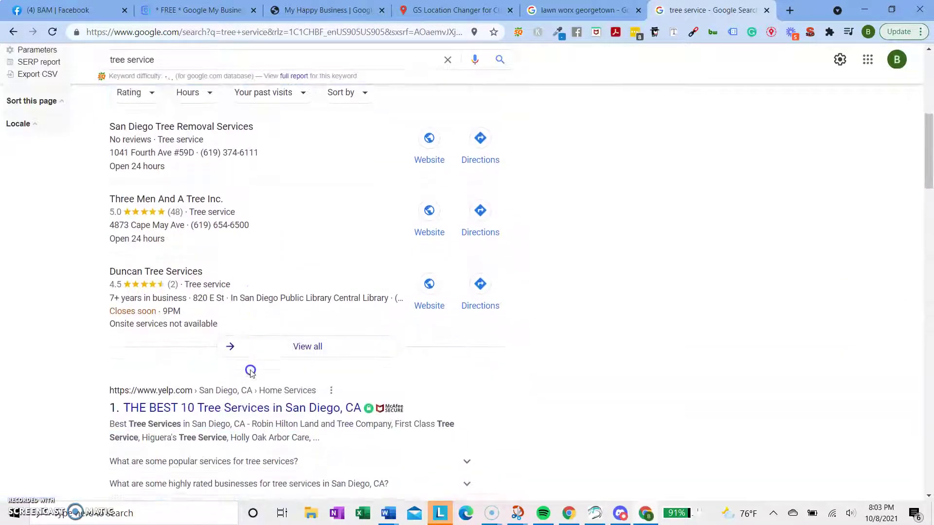
pyautogui.scroll(8, 250, 372)
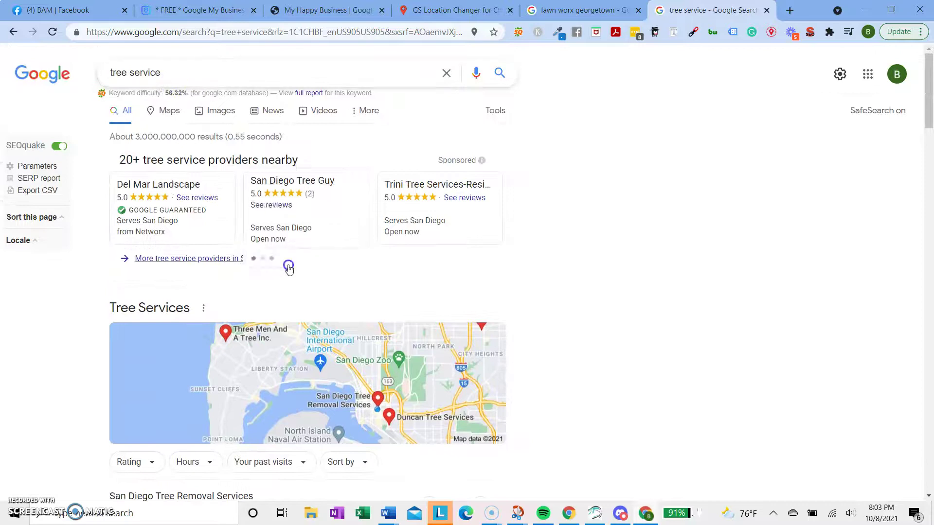
pyautogui.scroll(-8, 288, 268)
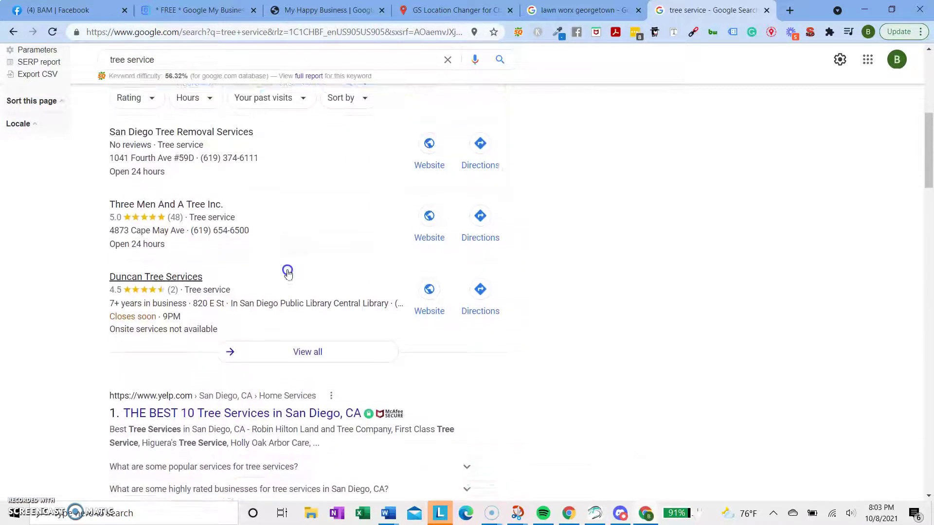
pyautogui.scroll(-4, 287, 271)
pyautogui.scroll(11, 287, 270)
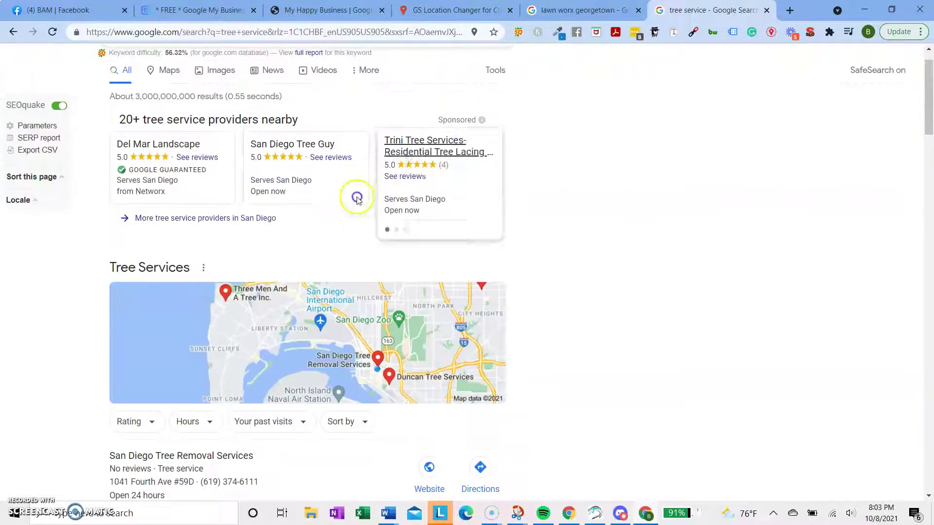
pyautogui.scroll(1, 357, 198)
# Step: Clear the tree service query and turn off the faked San Diego location
pyautogui.tripleClick(276, 74)
pyautogui.press('BackSpace')
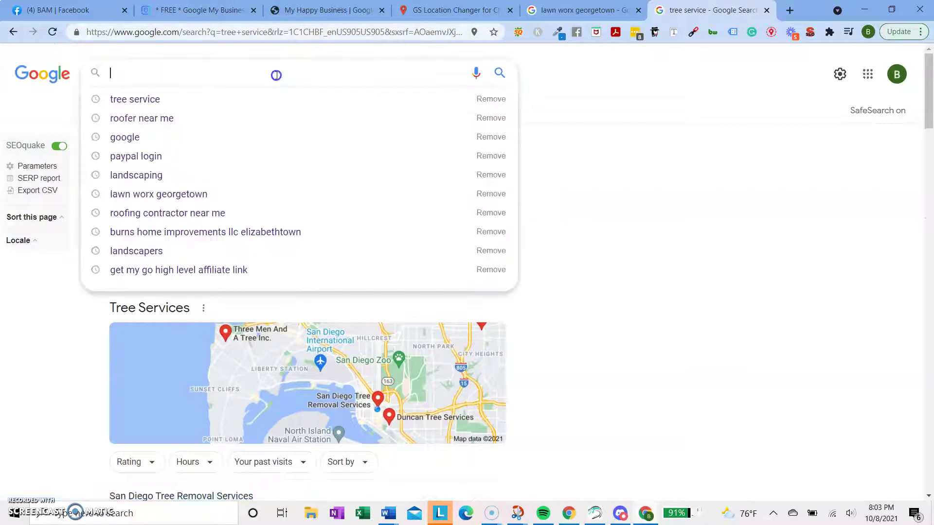
pyautogui.click(771, 31)
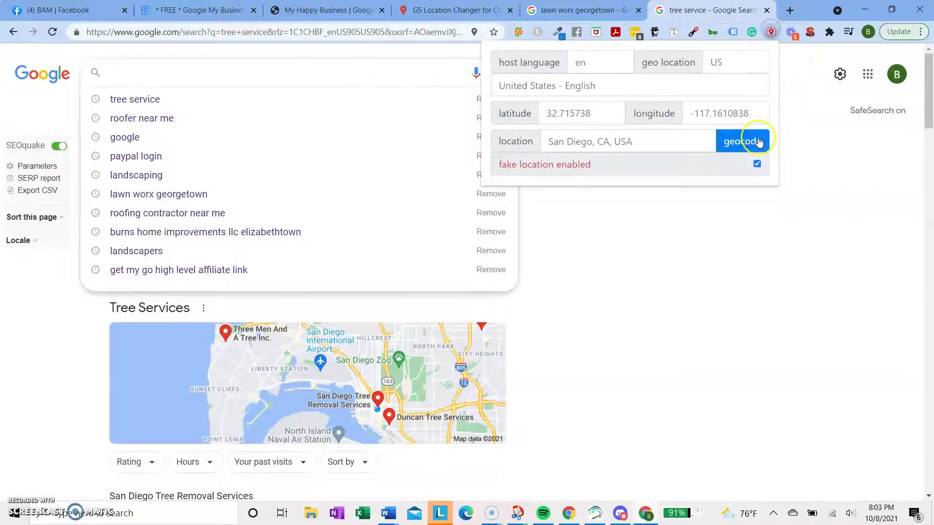
pyautogui.click(757, 161)
pyautogui.click(699, 238)
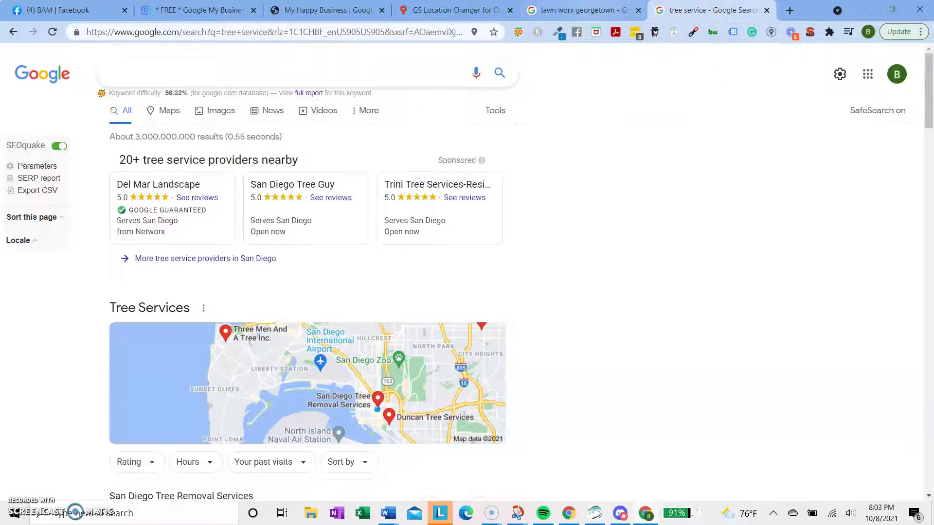
# Step: Cycle through the lawn worx, Surfer Local and GS Location Changer tabs, ending on the My Happy Business rank checker form
pyautogui.hotkey('ctrl', 'shift', 'Tab')
pyautogui.hotkey('ctrl', 'shift', 'Tab')
pyautogui.hotkey('ctrl', 'Tab')
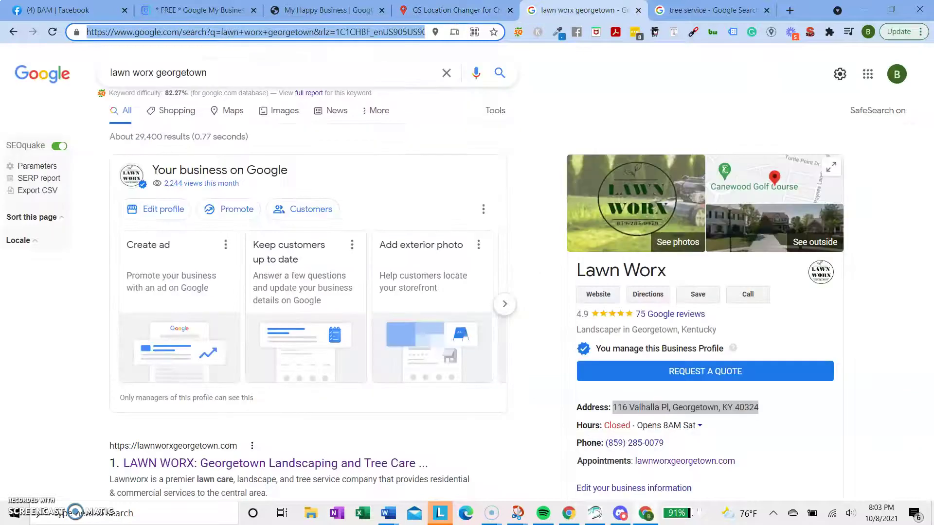
pyautogui.click(326, 9)
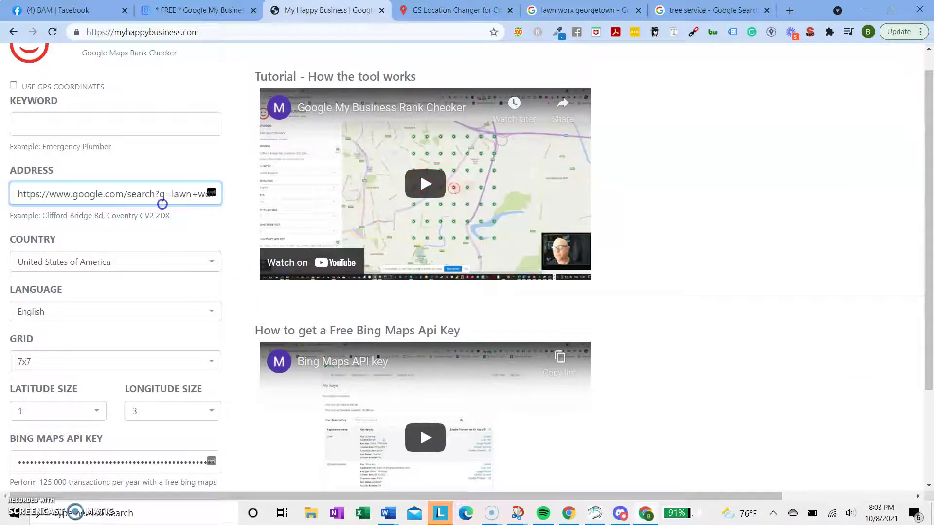
pyautogui.scroll(1, 162, 204)
pyautogui.scroll(-1, 163, 204)
pyautogui.scroll(1, 162, 204)
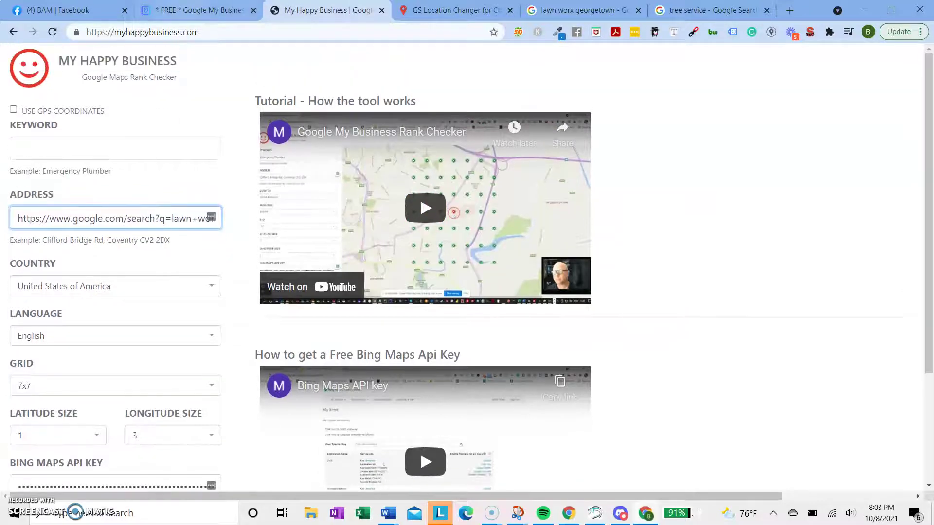
pyautogui.click(200, 10)
pyautogui.click(326, 9)
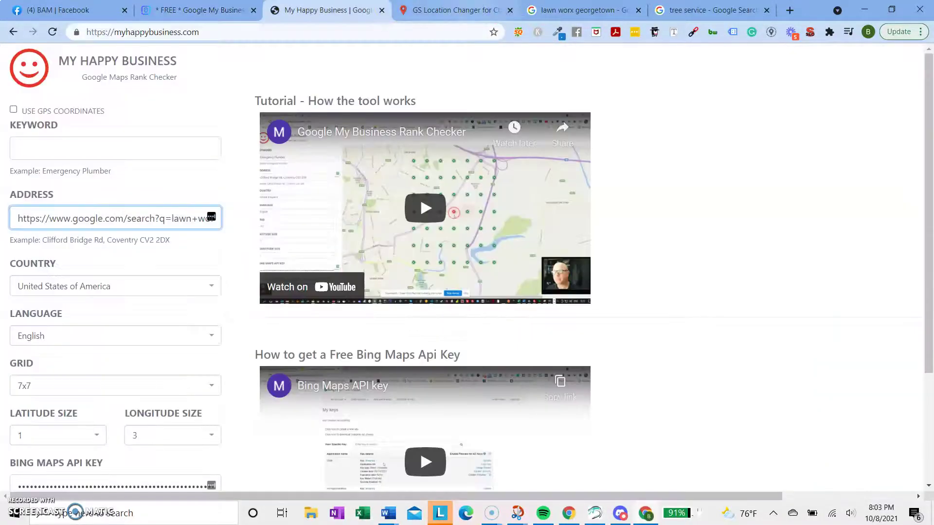
pyautogui.click(579, 10)
pyautogui.hotkey('ctrl', 'shift', 'Tab')
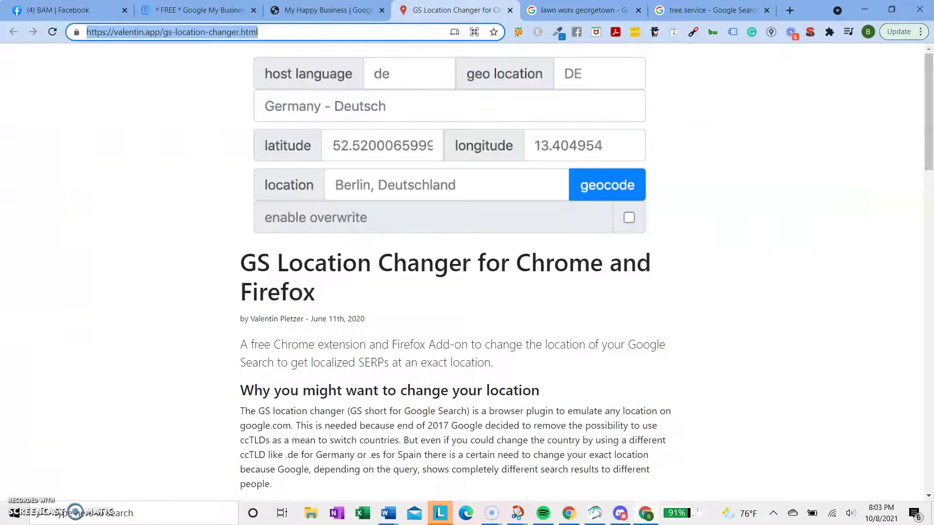
pyautogui.hotkey('ctrl', 'shift', 'Tab')
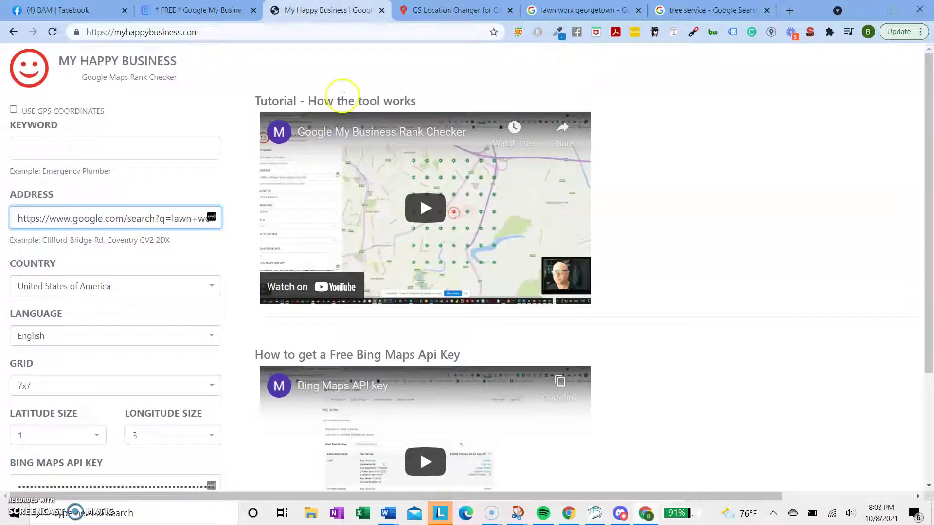
pyautogui.click(162, 160)
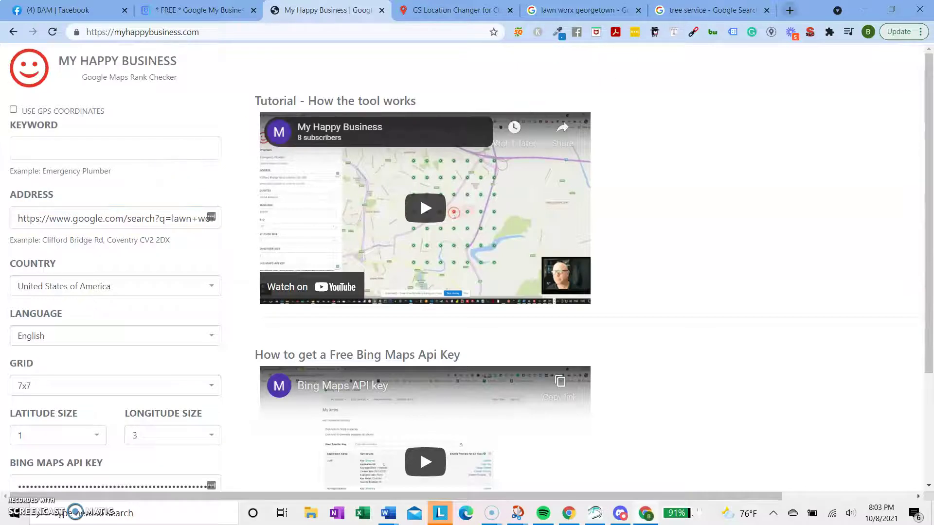
# Step: Enter 'tre' in the rank checker Keyword field for tree service
pyautogui.hotkey('ctrl', '6')
pyautogui.hotkey('ctrl', 'shift', 'Tab')
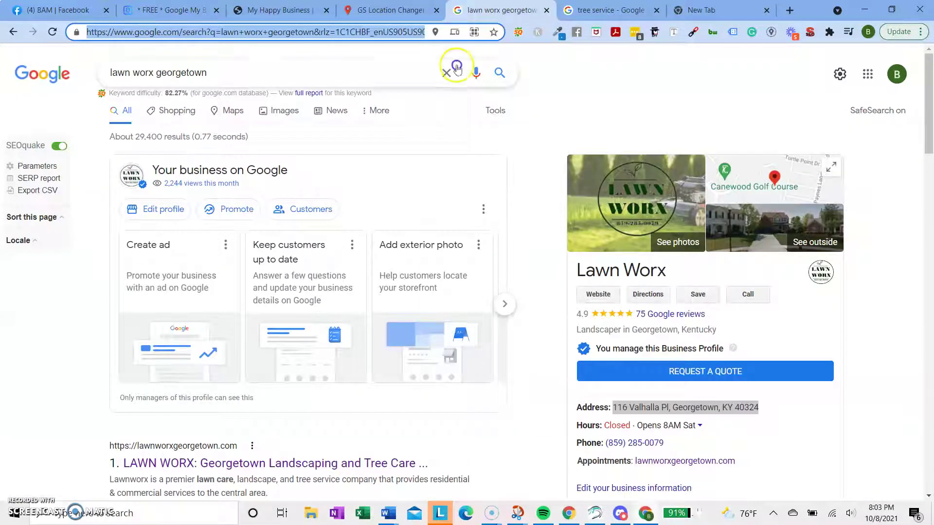
pyautogui.hotkey('ctrl', '3')
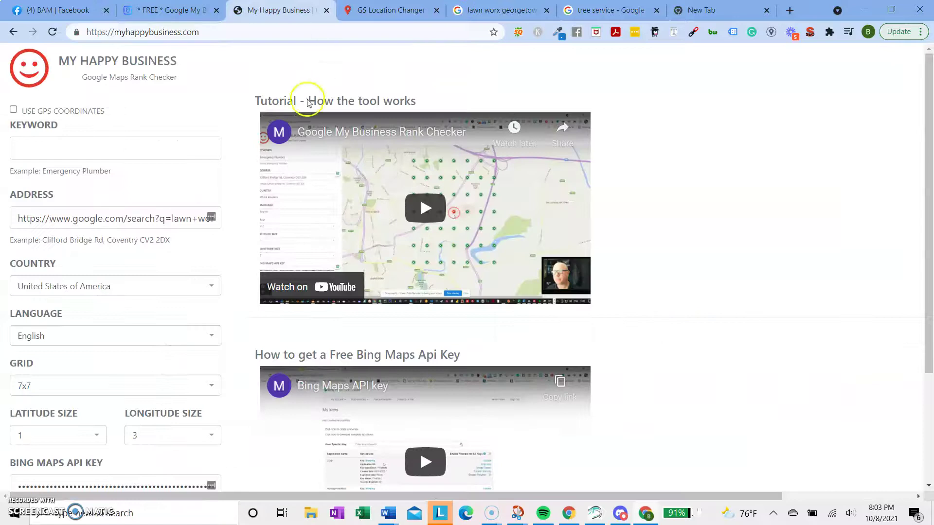
pyautogui.click(181, 154)
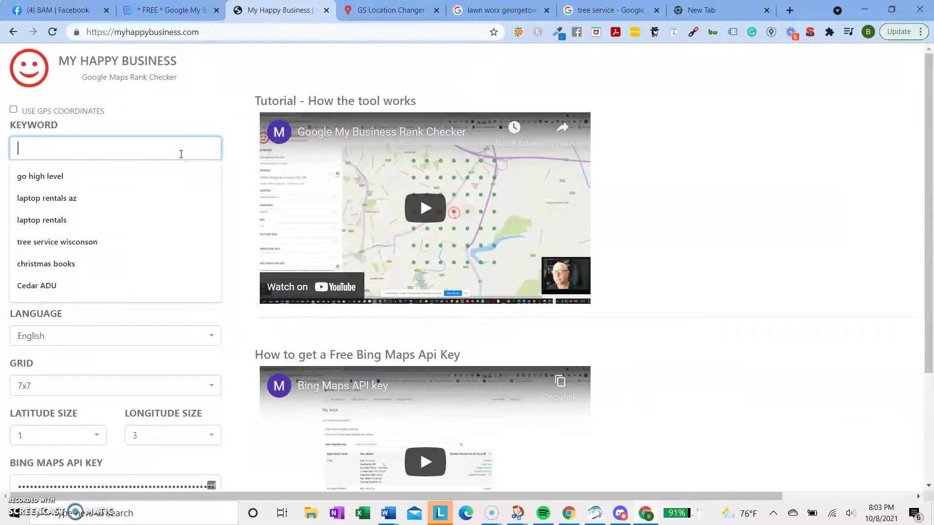
pyautogui.write('tree service')
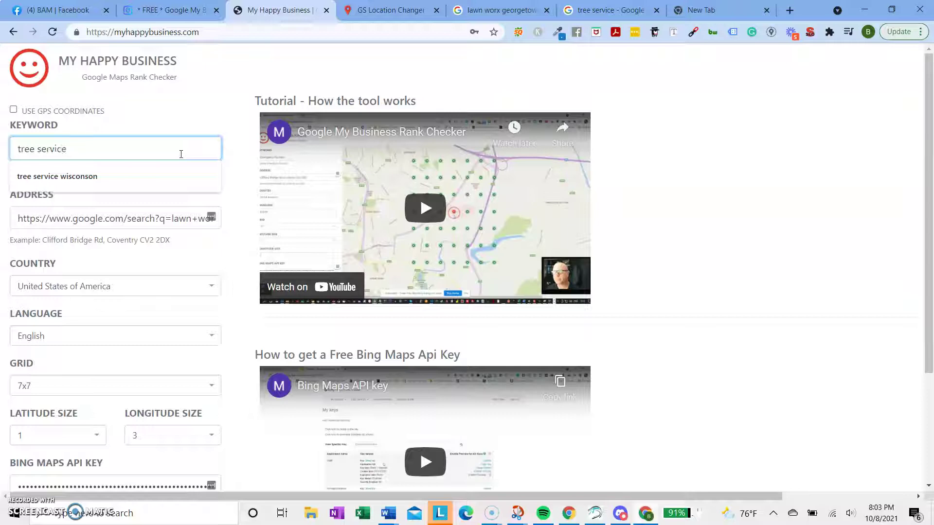
pyautogui.click(209, 93)
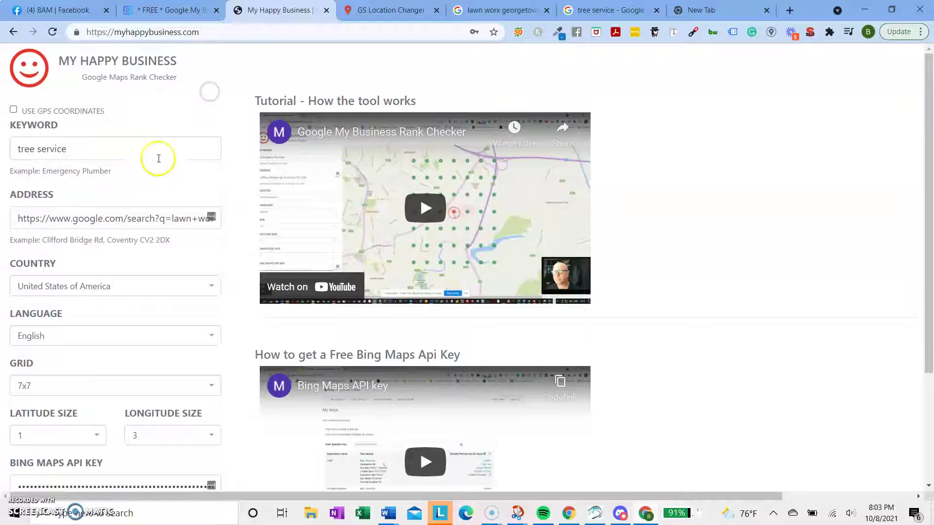
pyautogui.scroll(-2, 171, 257)
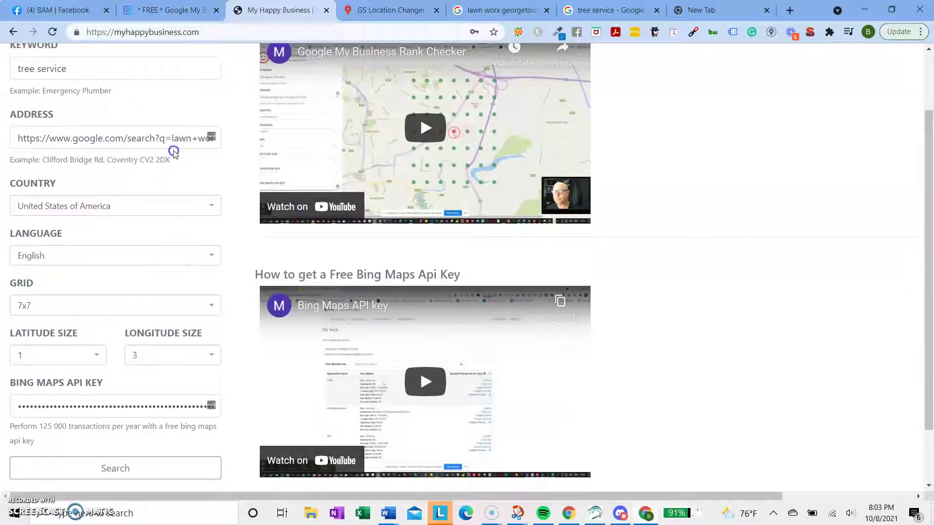
# Step: Replace the Address field with the Lawn Worx address copied from the lawn worx georgetown results
pyautogui.tripleClick(174, 152)
pyautogui.doubleClick(183, 137)
pyautogui.hotkey('ctrl', 'a')
pyautogui.press('BackSpace')
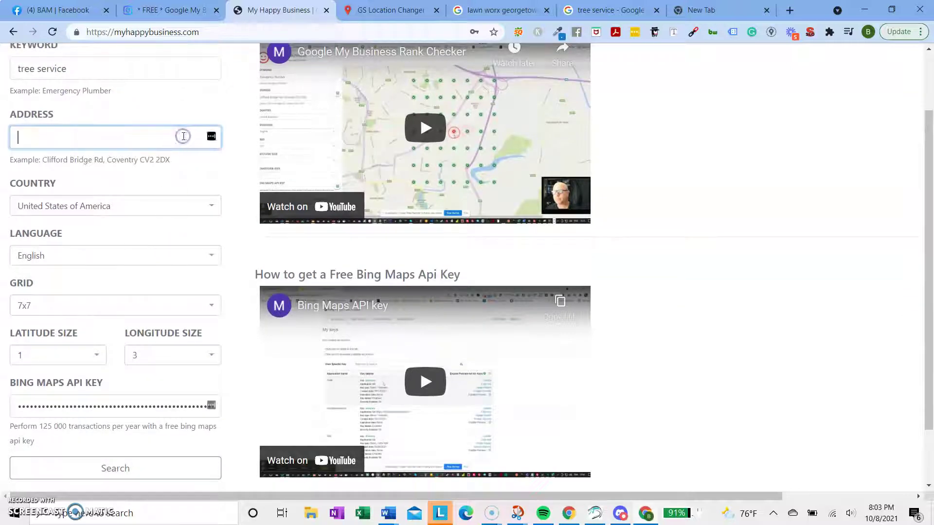
pyautogui.click(560, 12)
pyautogui.click(501, 10)
pyautogui.scroll(-1, 764, 317)
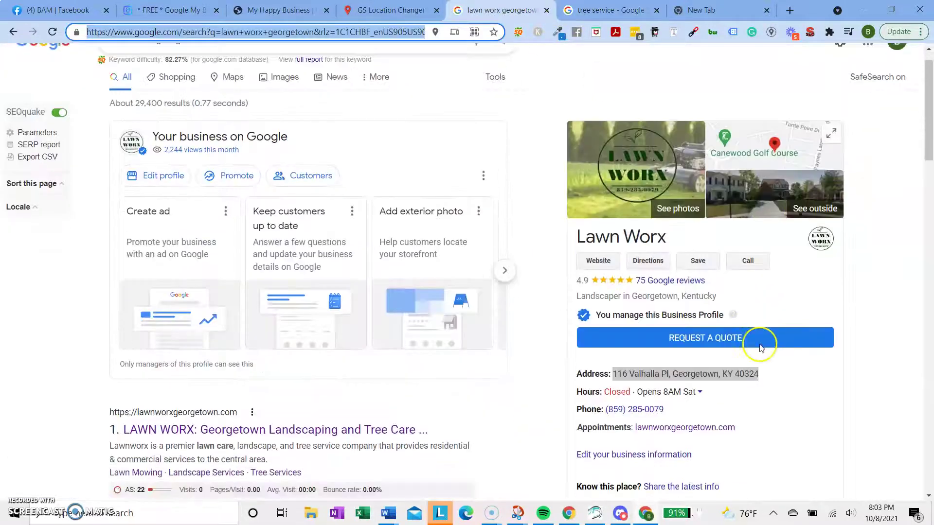
pyautogui.moveTo(761, 365); pyautogui.dragTo(641, 371)
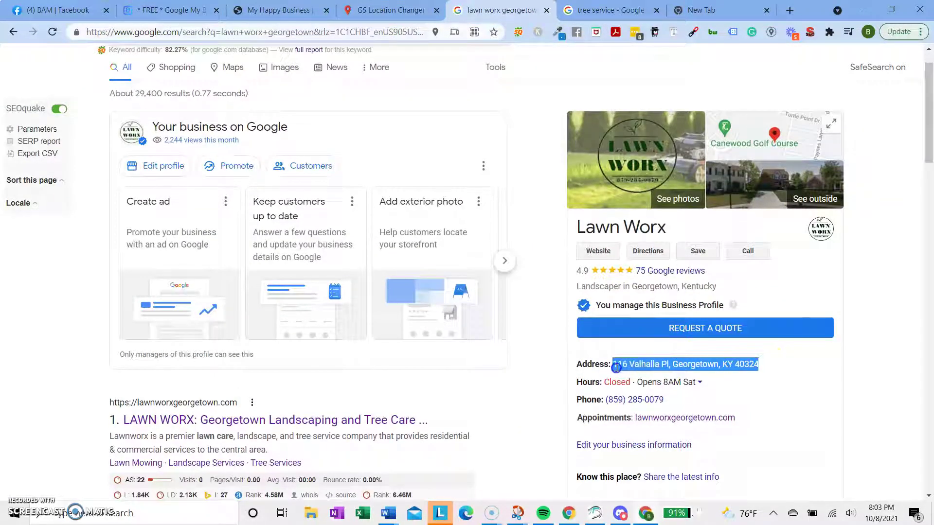
pyautogui.click(204, 9)
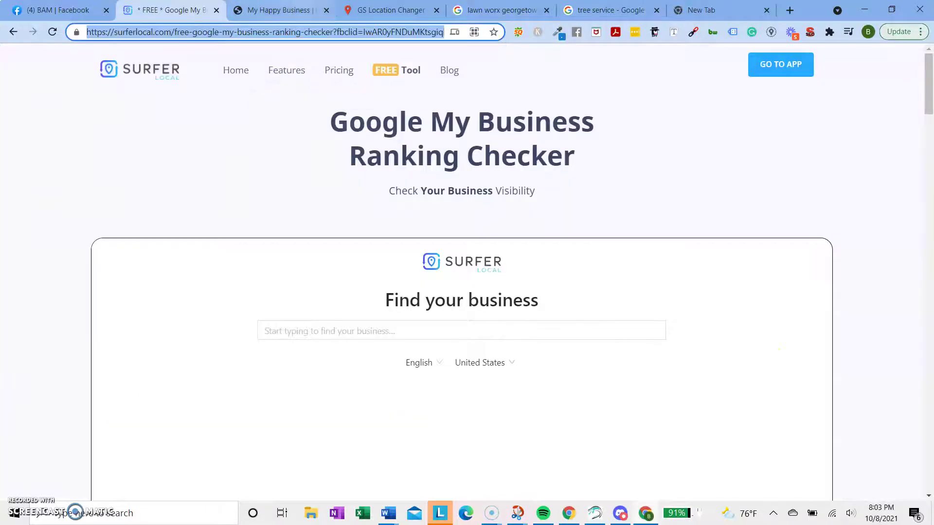
pyautogui.click(282, 10)
pyautogui.write('116 Valhalla Pl, Georgetown, KY 40324')
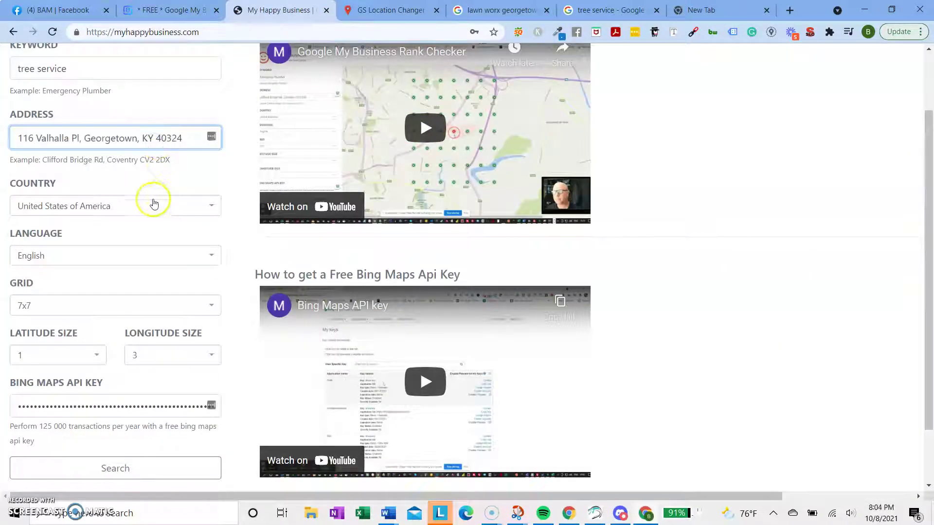
# Step: Set the grid to 9x9 and run the rank check
pyautogui.scroll(-1, 152, 195)
pyautogui.click(125, 253)
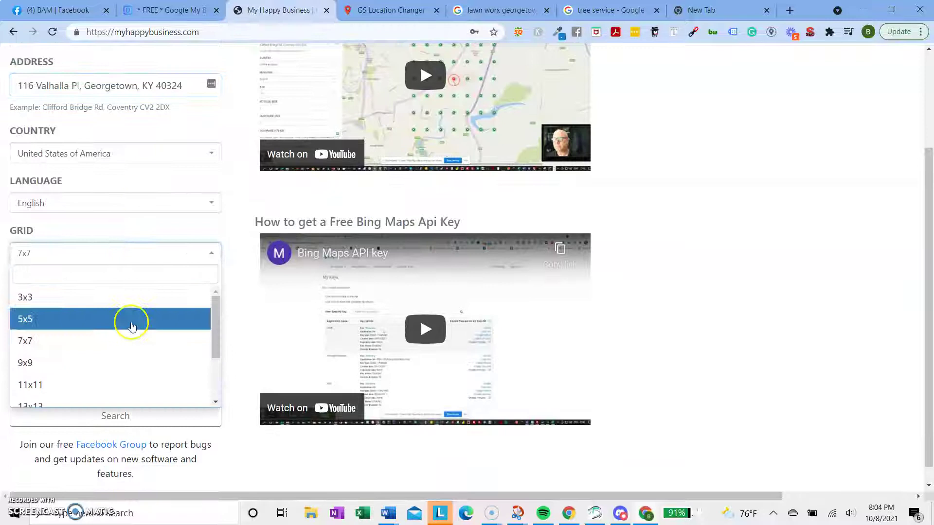
pyautogui.click(120, 361)
pyautogui.scroll(-1, 166, 345)
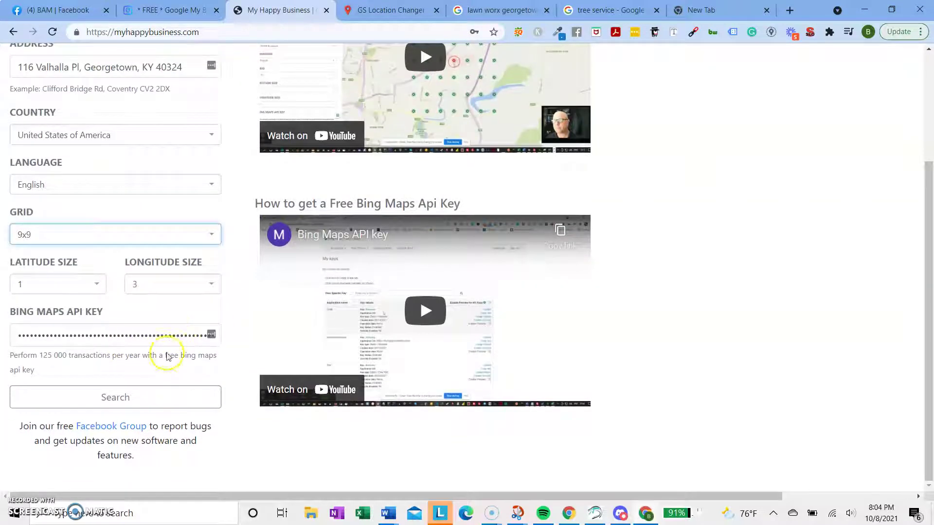
pyautogui.click(156, 397)
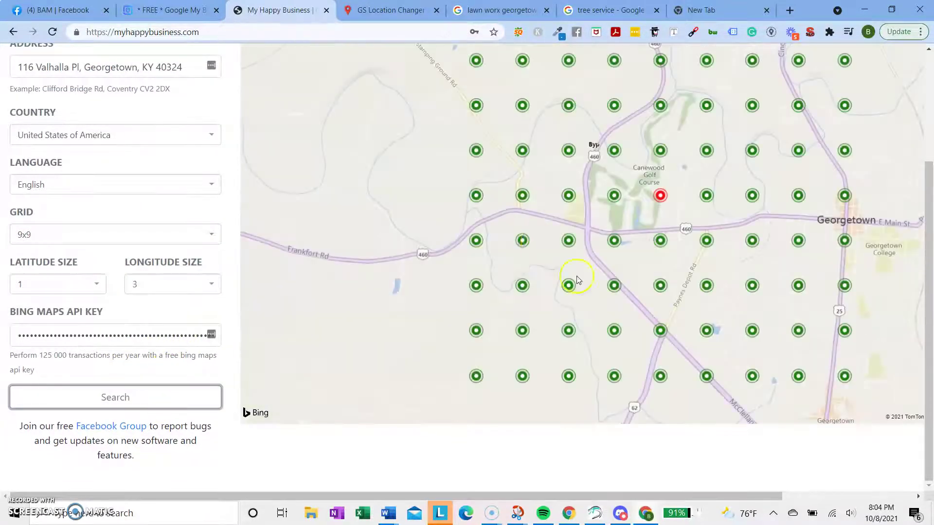
# Step: Check Google's tree service results for one grid point, then return to the rank grid
pyautogui.click(707, 195)
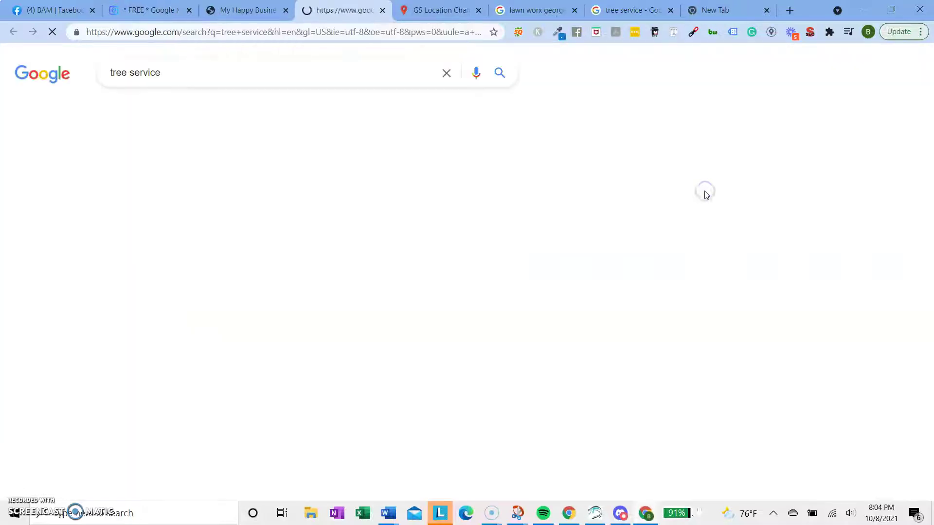
pyautogui.scroll(-3, 531, 331)
pyautogui.scroll(-4, 530, 330)
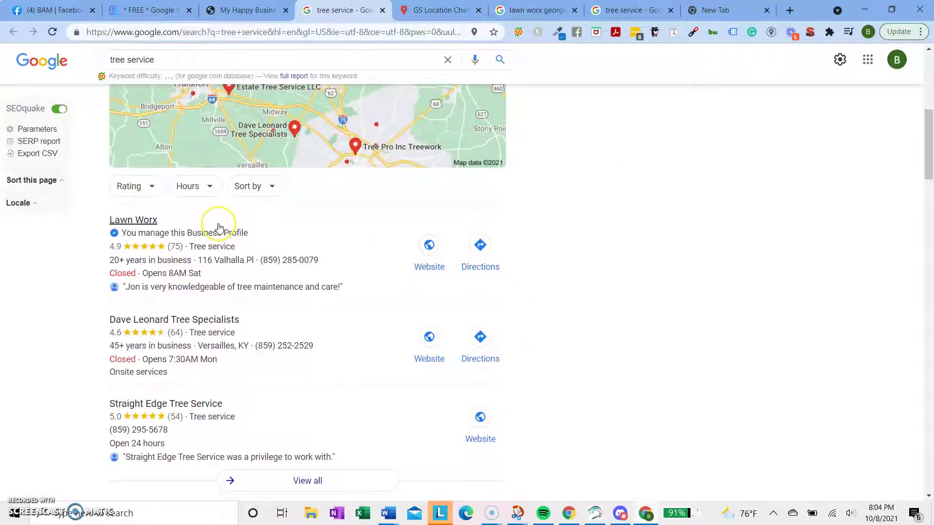
pyautogui.click(233, 9)
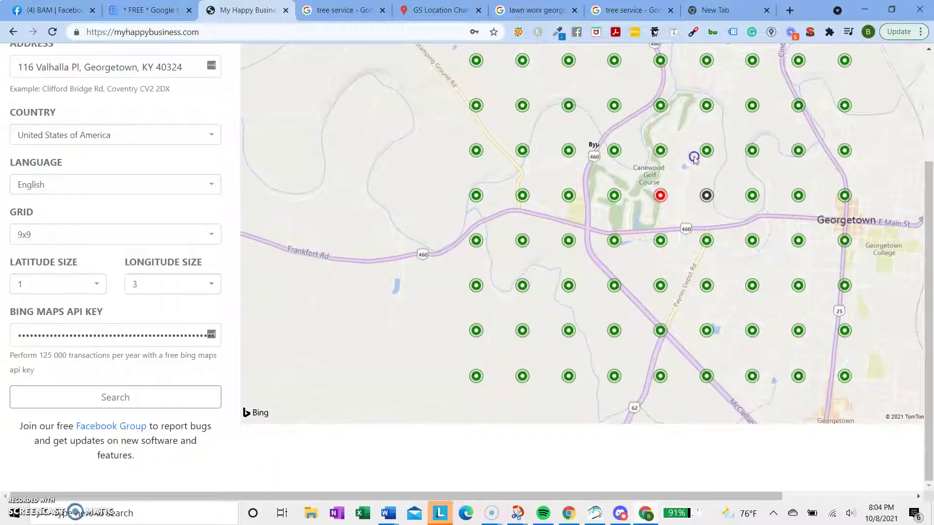
# Step: Pan the map north and inspect another grid point's tree service listings for Lawn Worx
pyautogui.moveTo(639, 56); pyautogui.dragTo(605, 194)
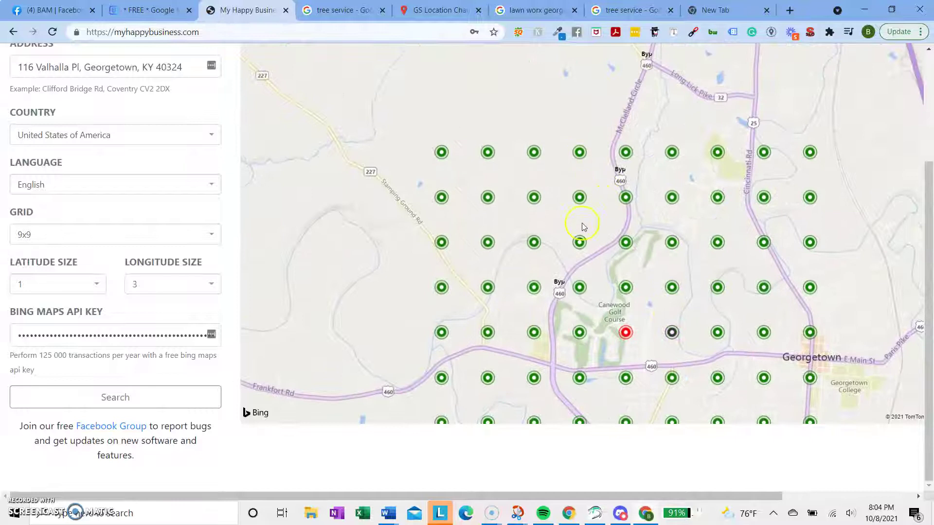
pyautogui.click(577, 246)
pyautogui.scroll(-5, 324, 334)
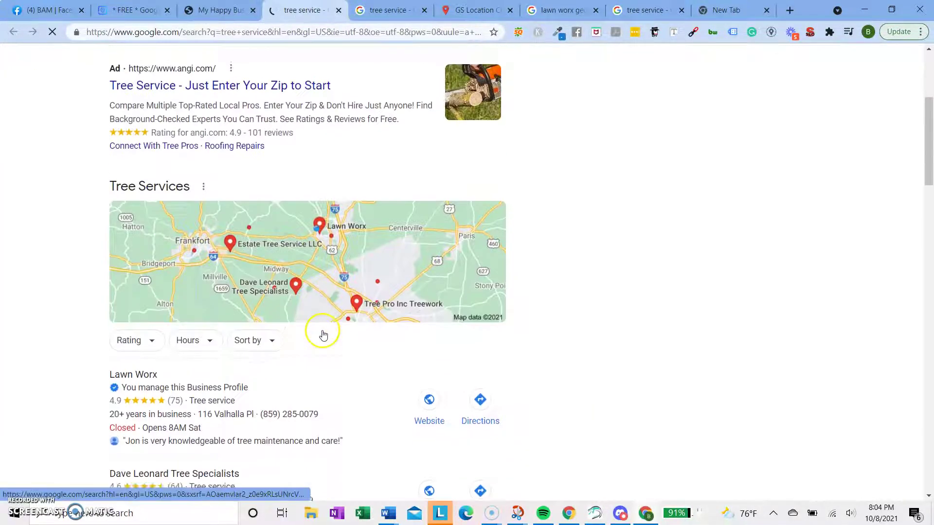
pyautogui.scroll(-2, 323, 334)
pyautogui.scroll(2, 333, 366)
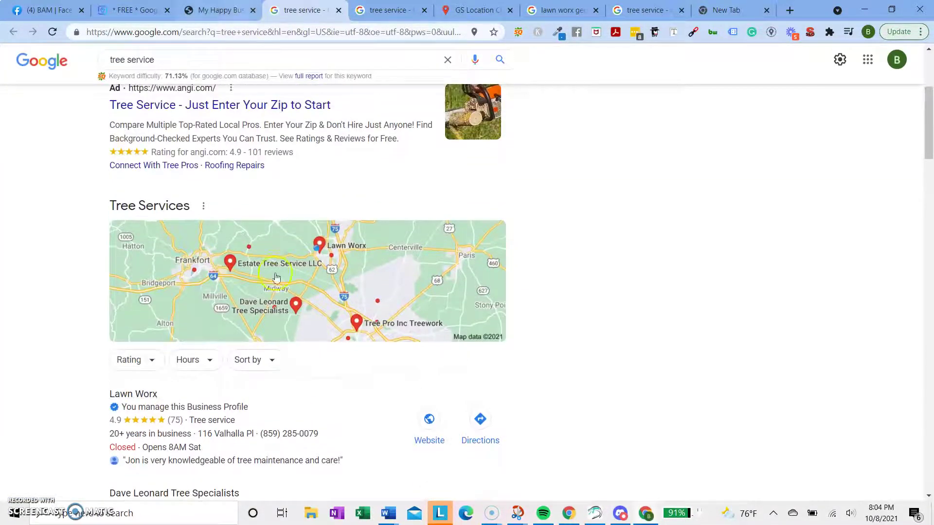
pyautogui.scroll(-17, 276, 277)
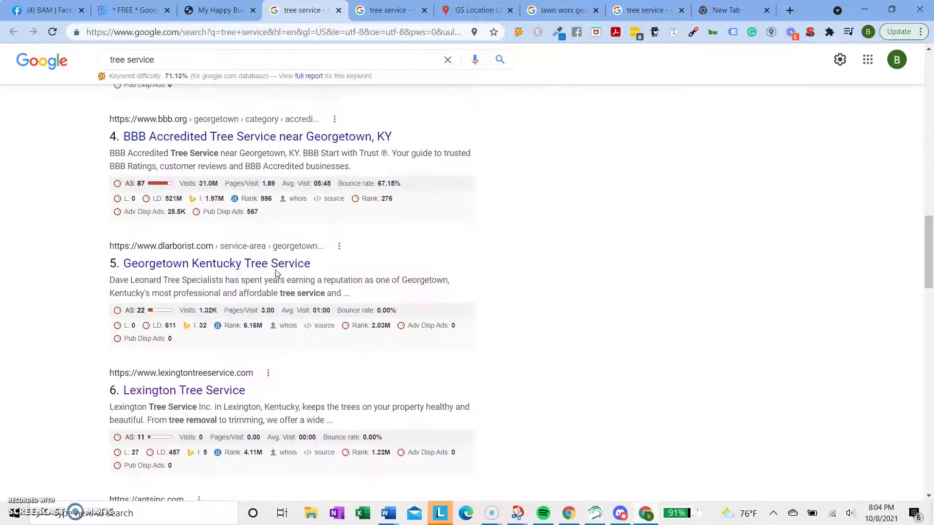
pyautogui.scroll(-2, 276, 274)
pyautogui.click(223, 294)
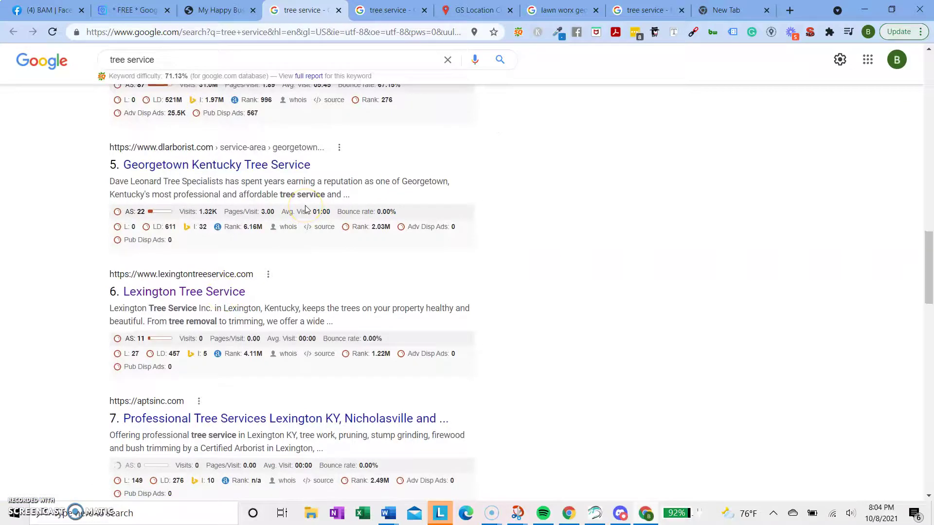
pyautogui.scroll(19, 305, 209)
pyautogui.click(221, 9)
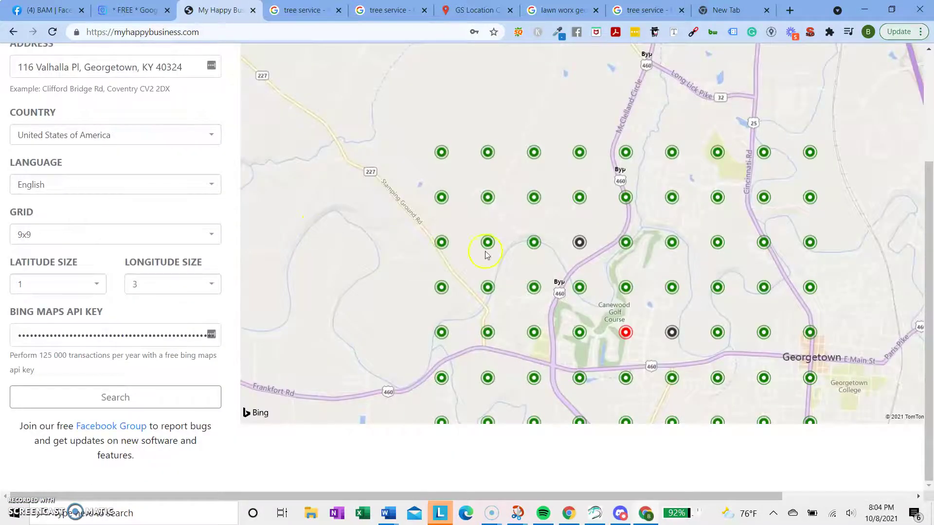
# Step: Check a third grid point's Google results and go back to the grid map
pyautogui.scroll(-2, 536, 299)
pyautogui.click(535, 315)
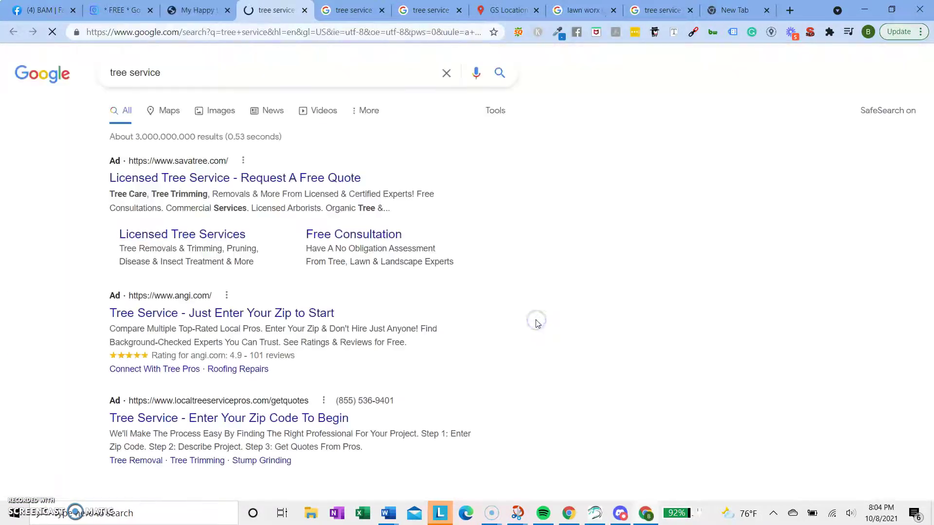
pyautogui.scroll(-10, 348, 271)
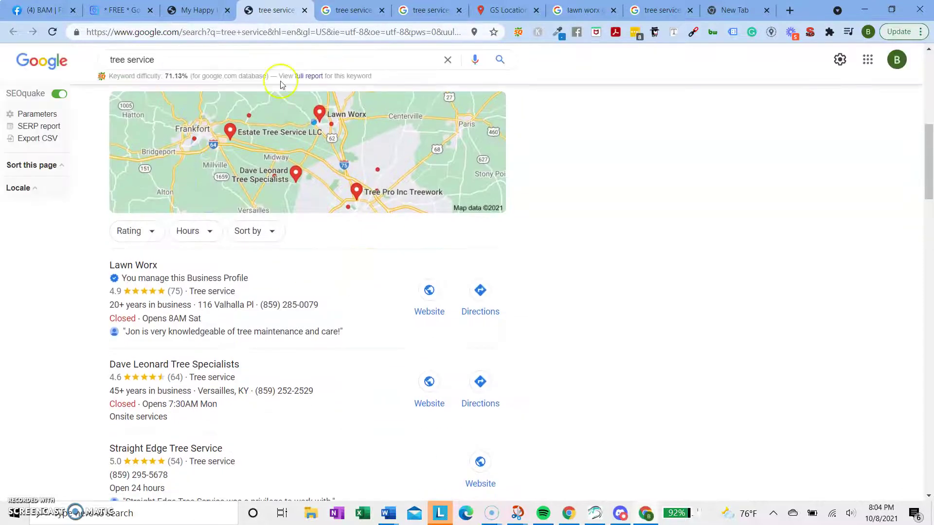
pyautogui.click(200, 10)
# Step: Replace the keyword with 'lawn' for lawn care and rerun the grid search
pyautogui.scroll(3, 130, 162)
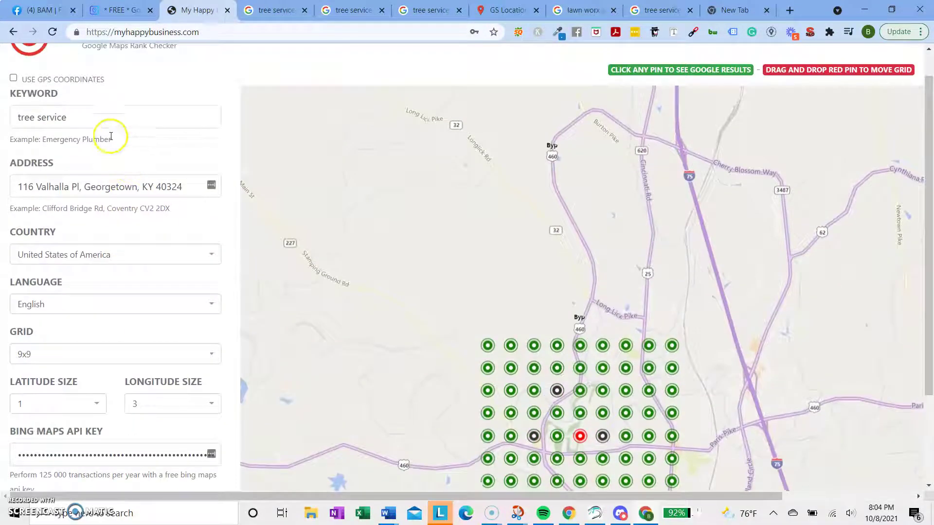
pyautogui.tripleClick(129, 115)
pyautogui.press('BackSpace')
pyautogui.write('lawn care')
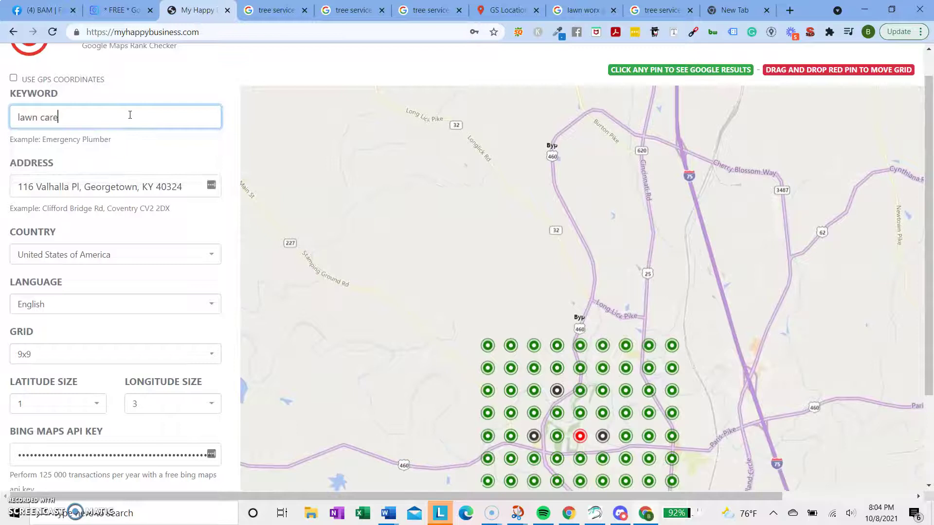
pyautogui.scroll(-3, 130, 163)
pyautogui.click(125, 398)
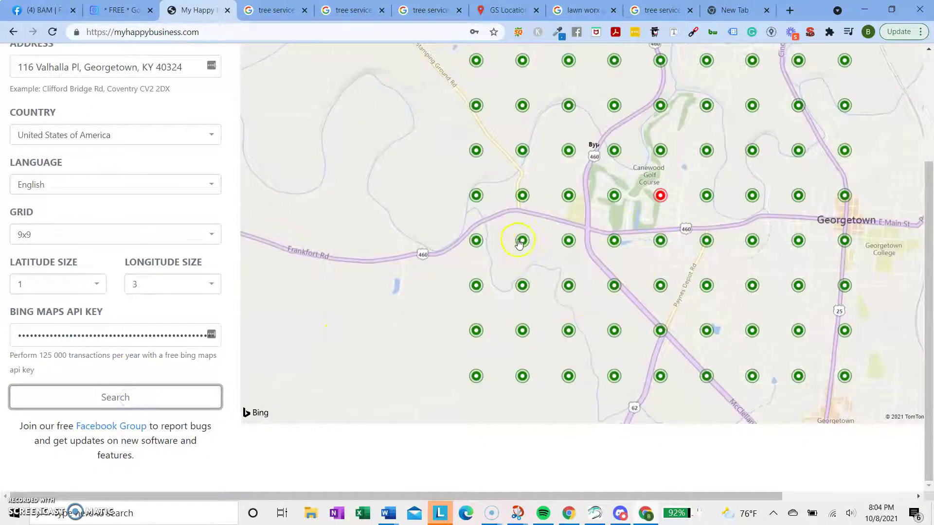
# Step: Review one grid point's lawn care results, then pan the map to show the whole grid
pyautogui.click(520, 241)
pyautogui.scroll(-7, 310, 276)
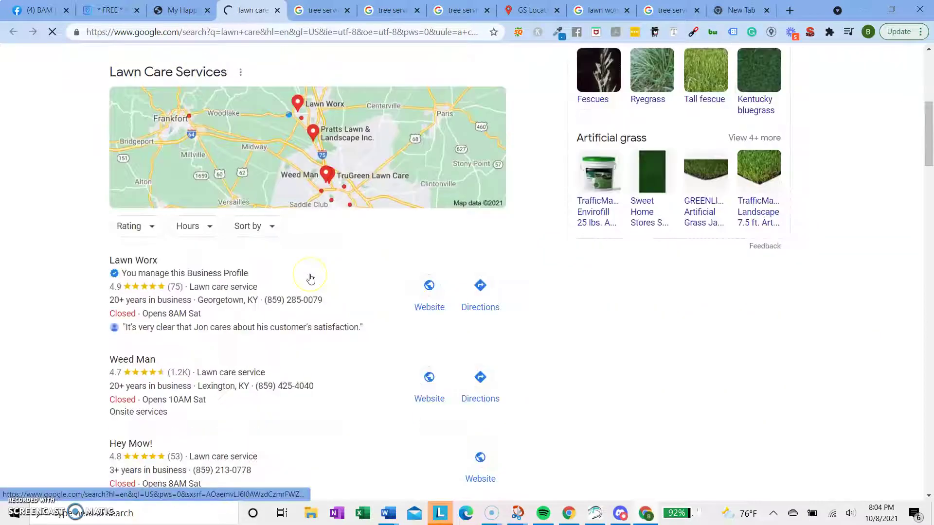
pyautogui.scroll(-3, 310, 278)
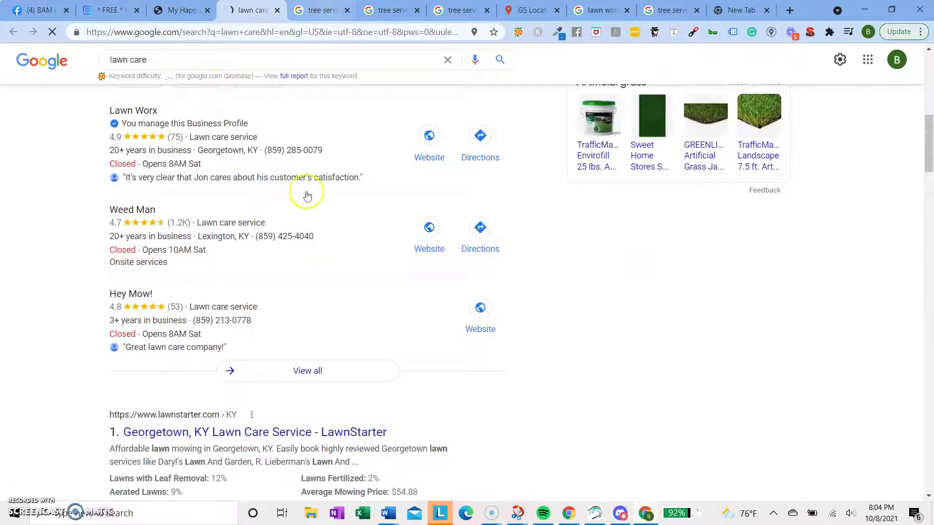
pyautogui.scroll(-3, 307, 196)
pyautogui.scroll(-8, 253, 205)
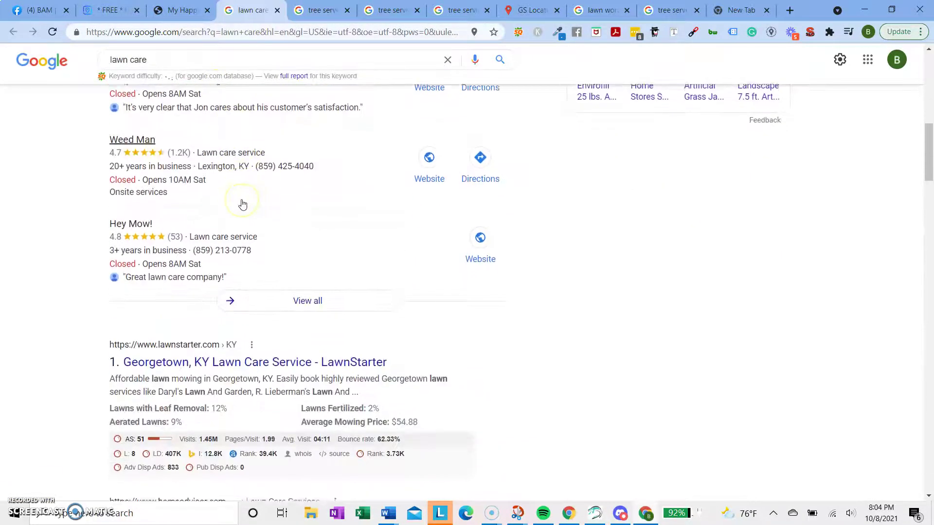
pyautogui.scroll(-4, 243, 203)
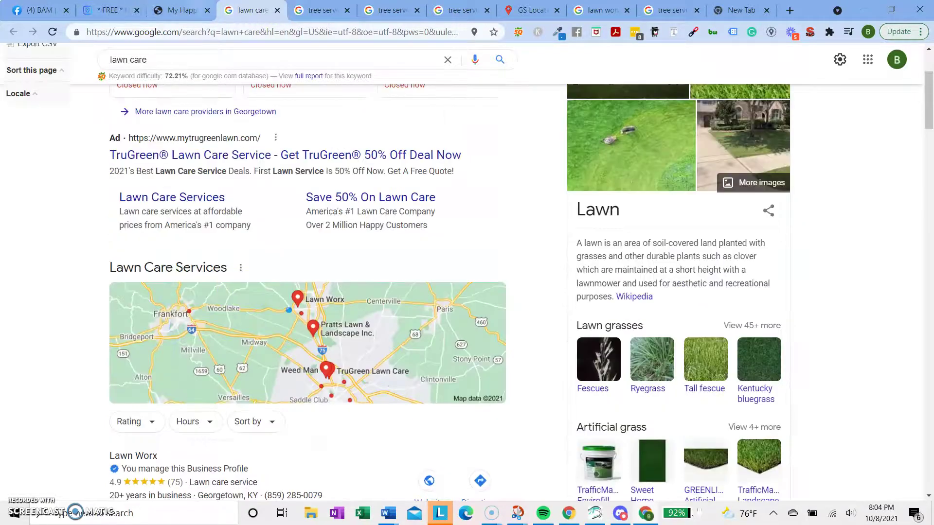
pyautogui.hotkey('ctrl', 'pageup')
pyautogui.moveTo(763, 161); pyautogui.dragTo(655, 214)
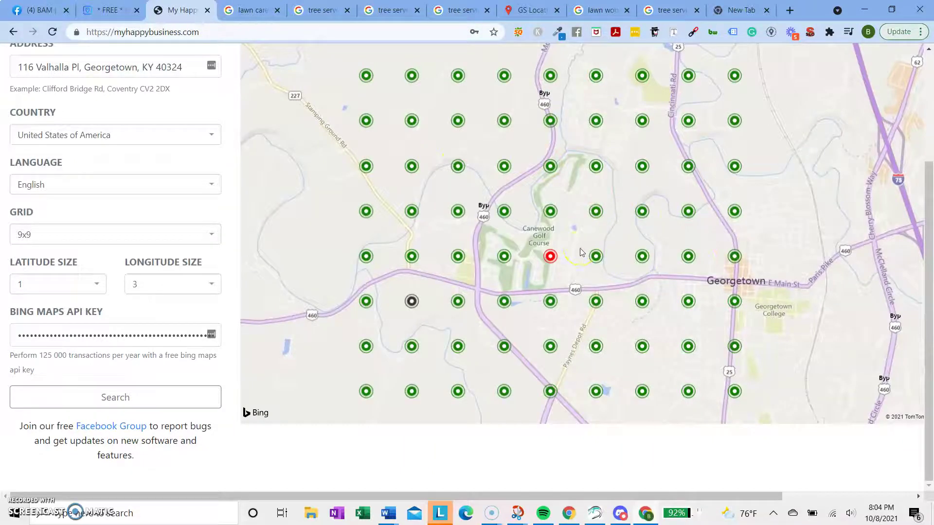
# Step: Browse the full list of local lawn care businesses, then move to Surfer Local
pyautogui.hotkey('ctrl', 'pagedown')
pyautogui.scroll(-6, 283, 316)
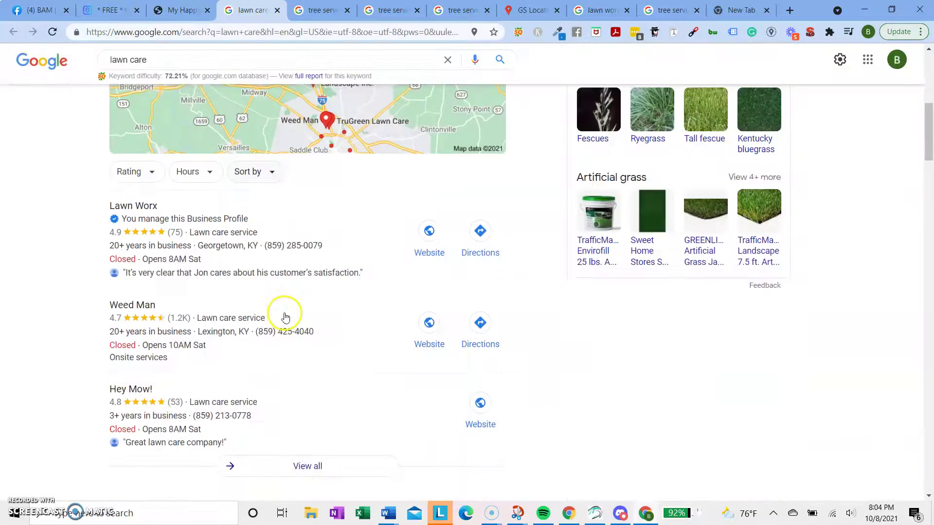
pyautogui.click(288, 392)
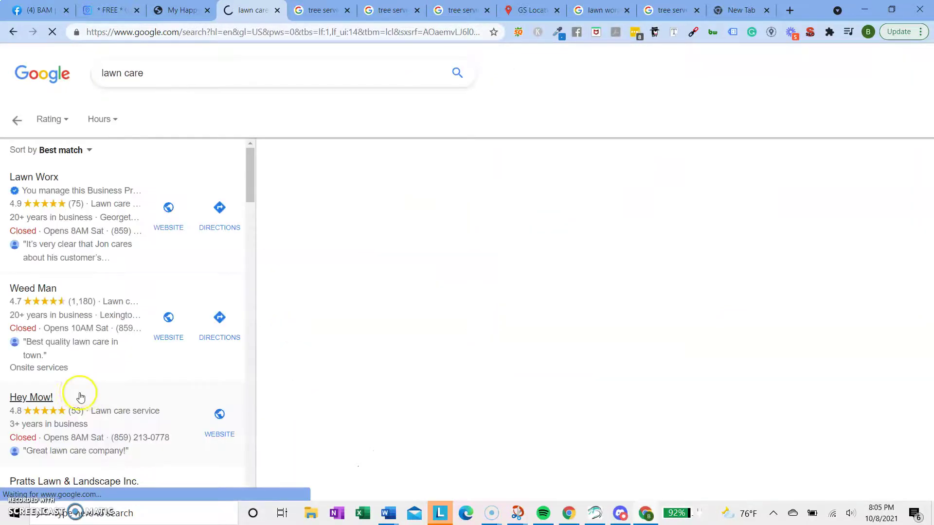
pyautogui.scroll(-10, 78, 395)
pyautogui.scroll(-5, 76, 395)
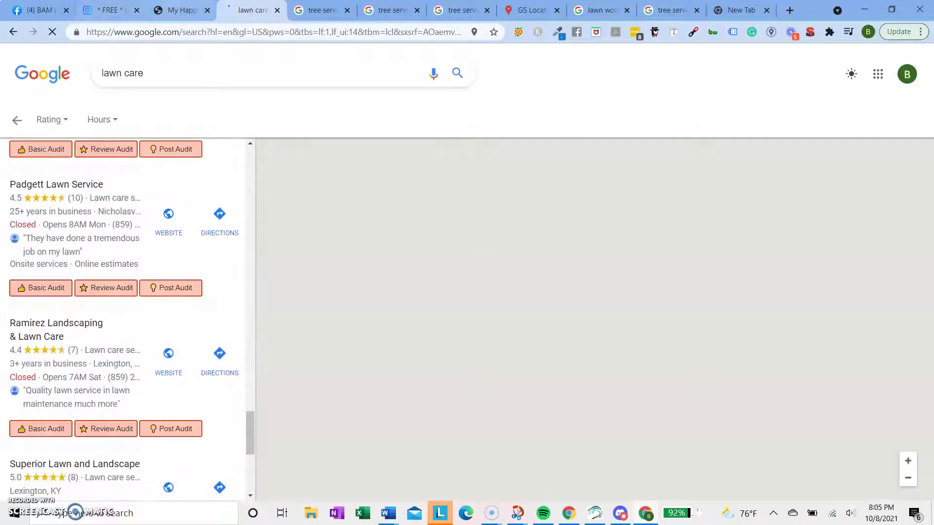
pyautogui.hotkey('ctrl', 'pageup')
pyautogui.hotkey('ctrl', 'pageup')
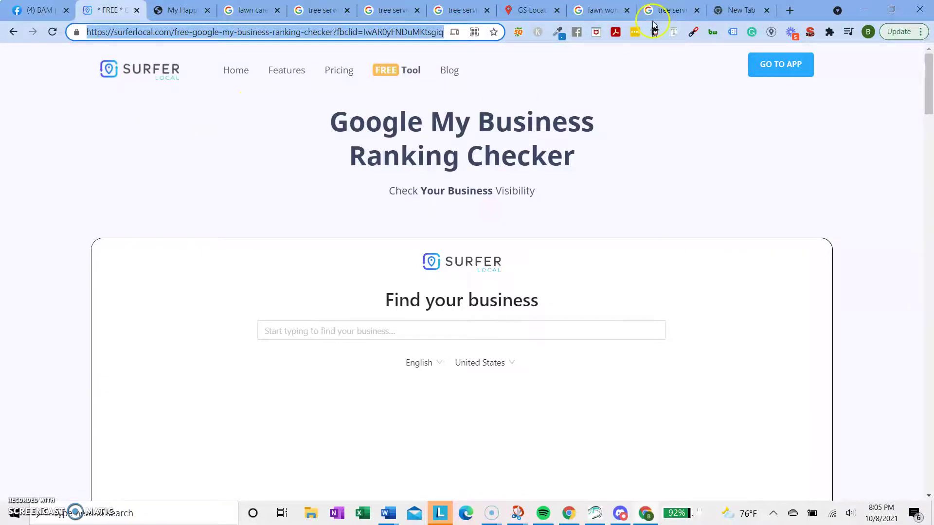
pyautogui.click(533, 9)
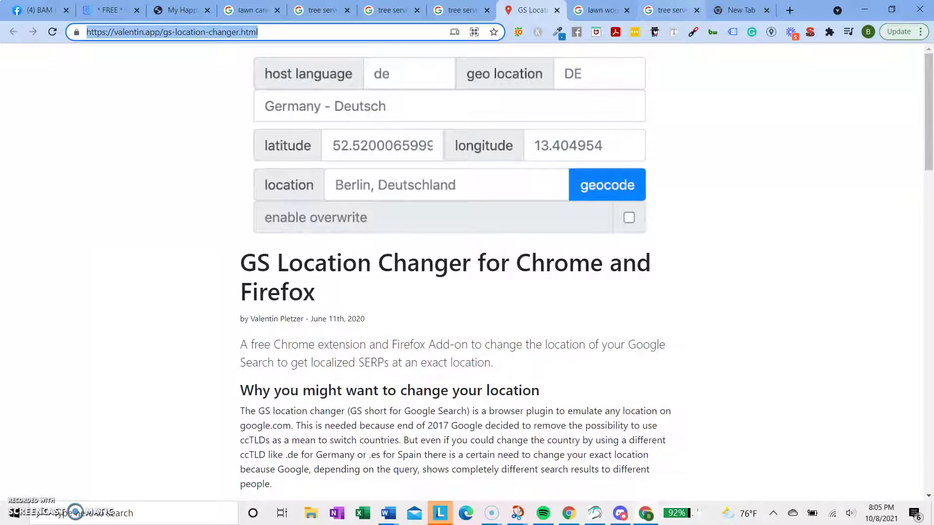
pyautogui.click(739, 9)
pyautogui.click(672, 10)
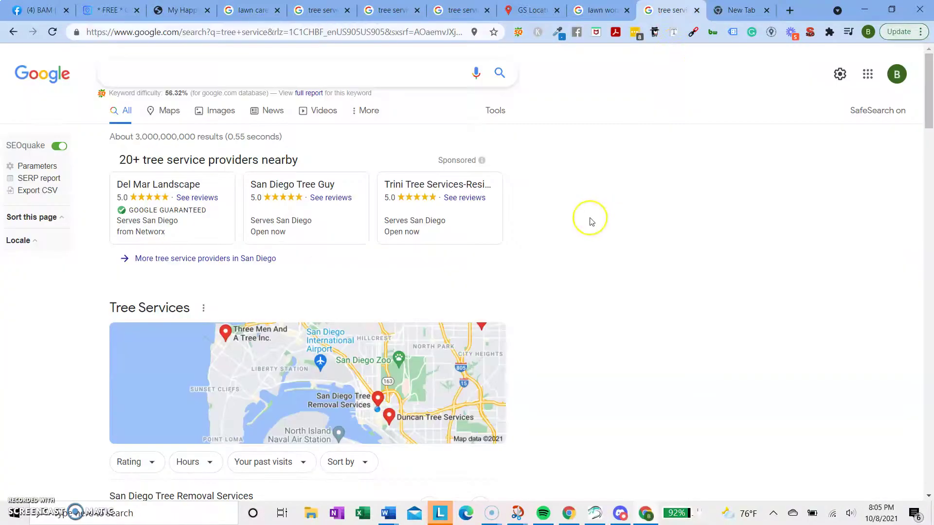
pyautogui.scroll(-4, 592, 222)
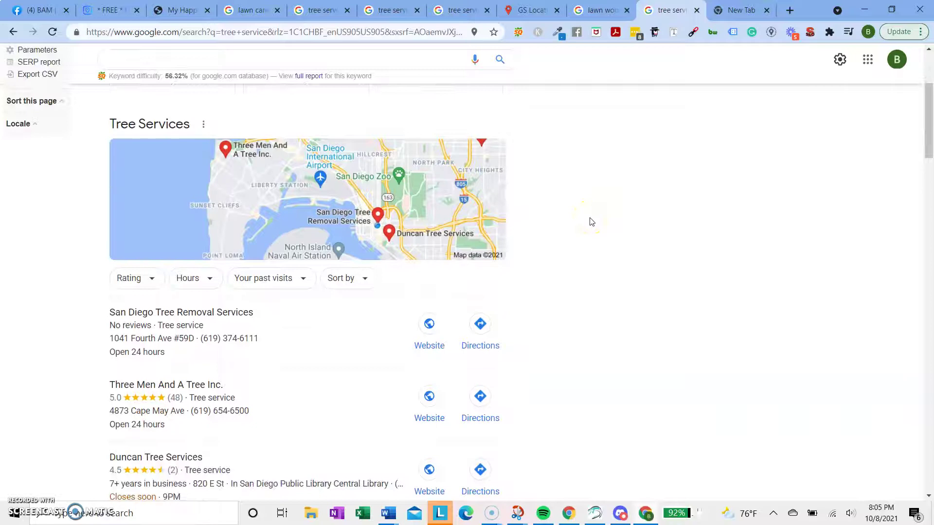
pyautogui.click(179, 10)
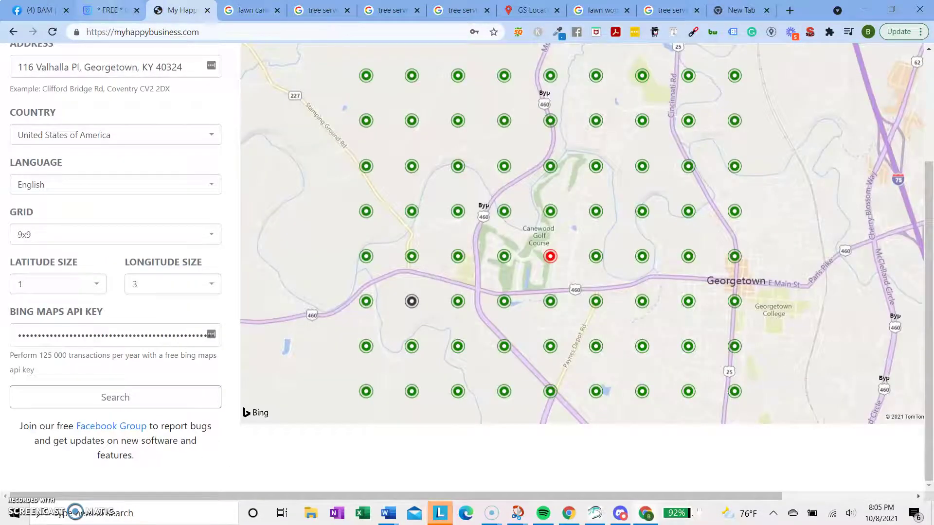
# Step: Start the Surfer Local business search and dismiss the chat notification
pyautogui.click(110, 10)
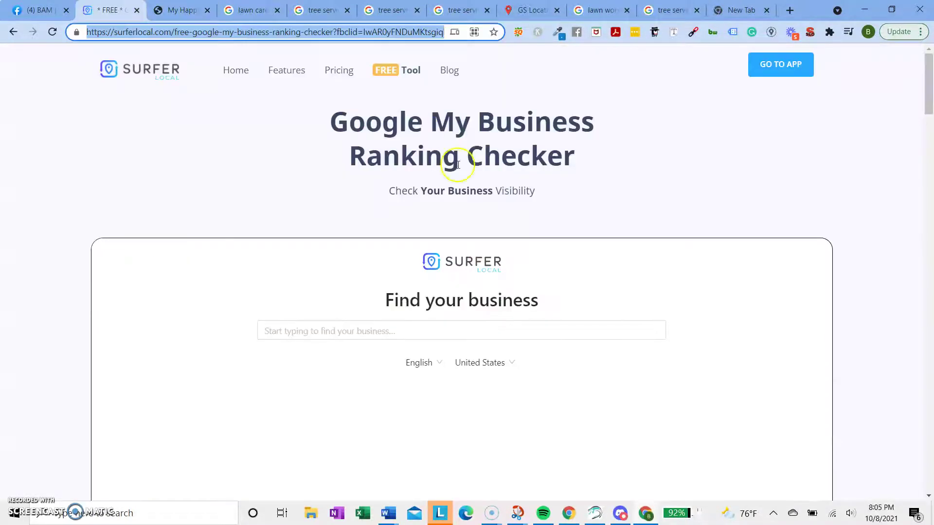
pyautogui.scroll(-1, 364, 271)
pyautogui.click(387, 272)
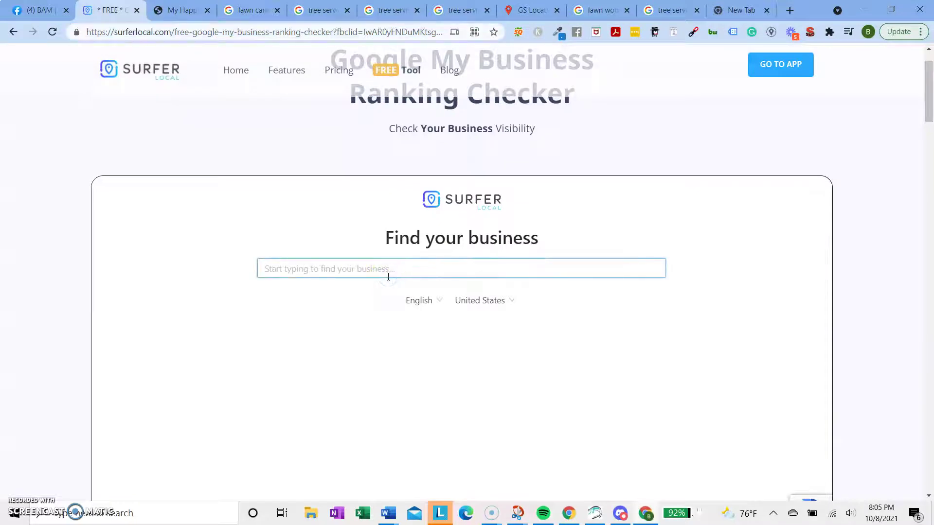
pyautogui.scroll(-6, 388, 277)
pyautogui.scroll(6, 388, 277)
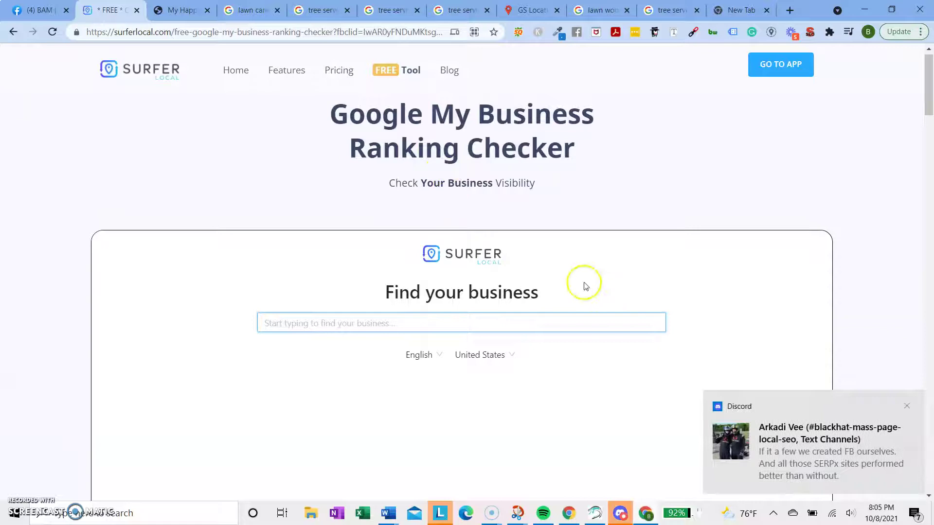
pyautogui.click(908, 407)
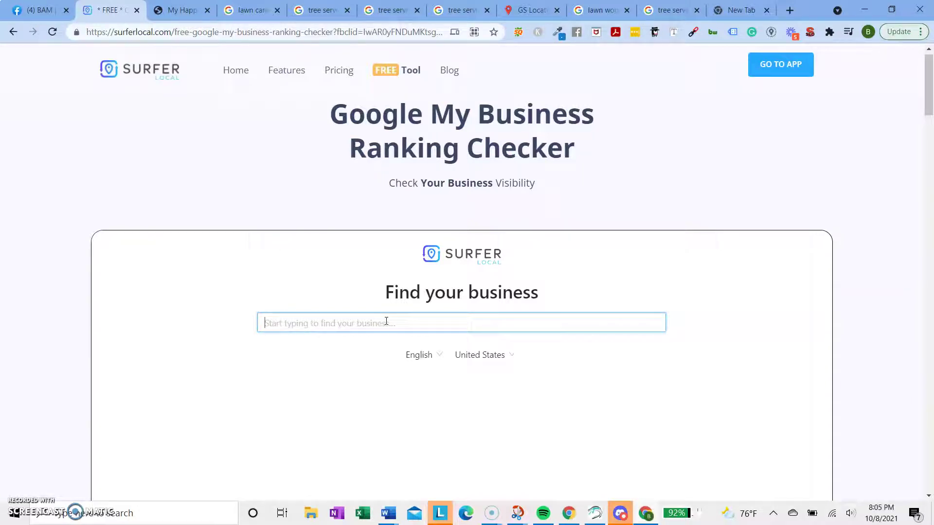
# Step: Enter 'law' and 'geor' to find Lawn Worx in Georgetown, KY
pyautogui.click(421, 316)
pyautogui.write('lawn worx')
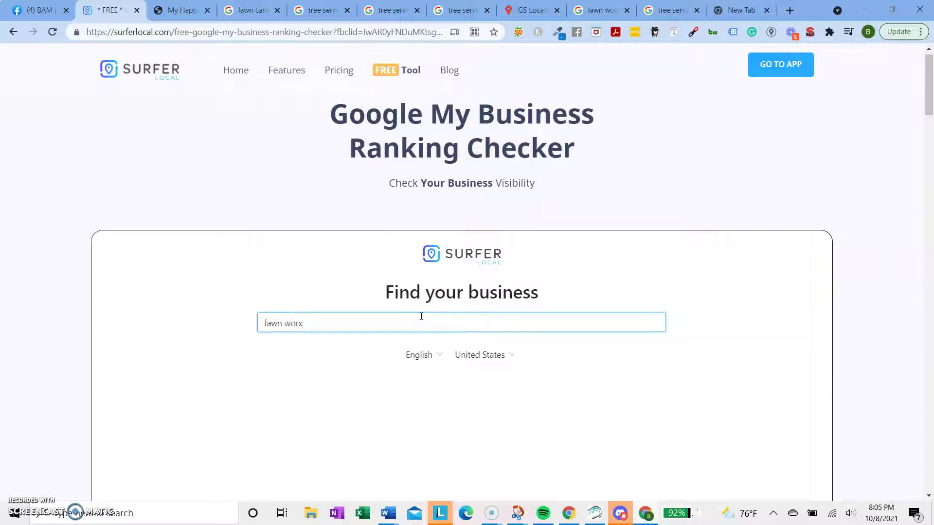
pyautogui.scroll(-3, 447, 294)
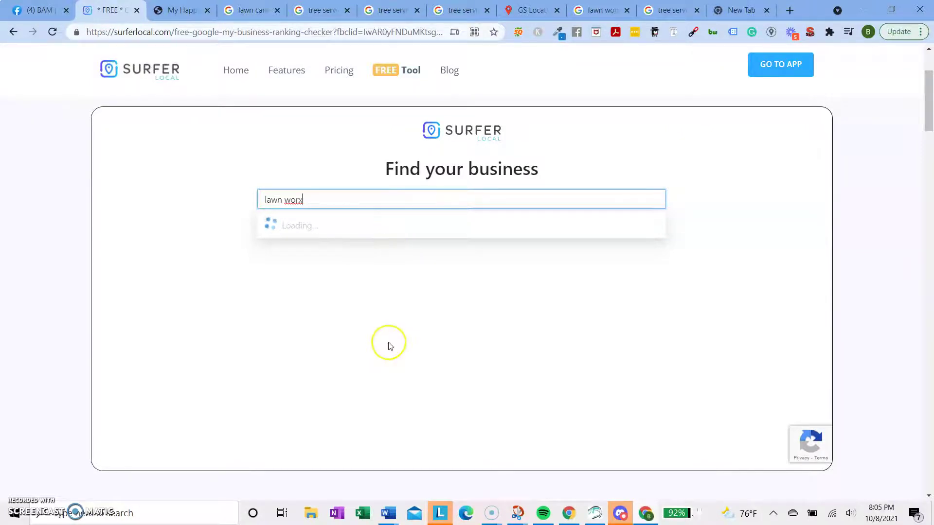
pyautogui.scroll(2, 389, 346)
pyautogui.scroll(-3, 389, 346)
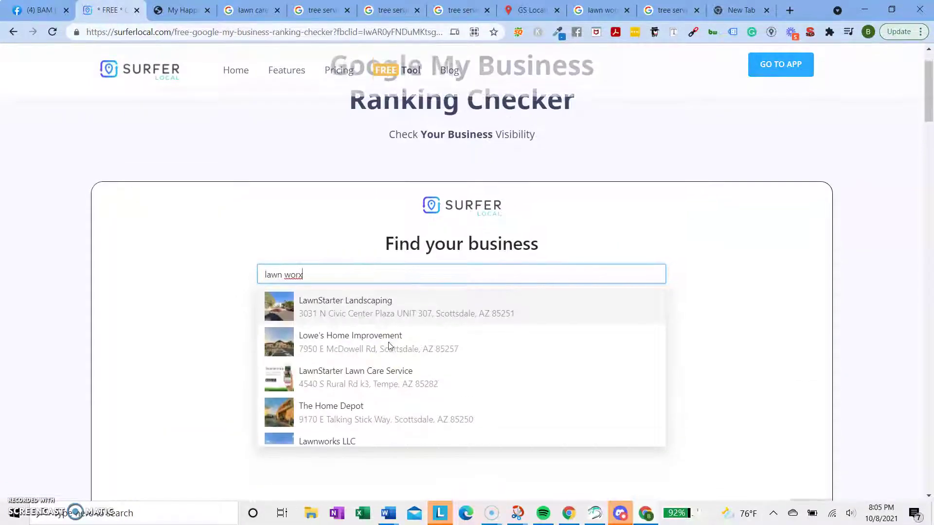
pyautogui.scroll(2, 391, 368)
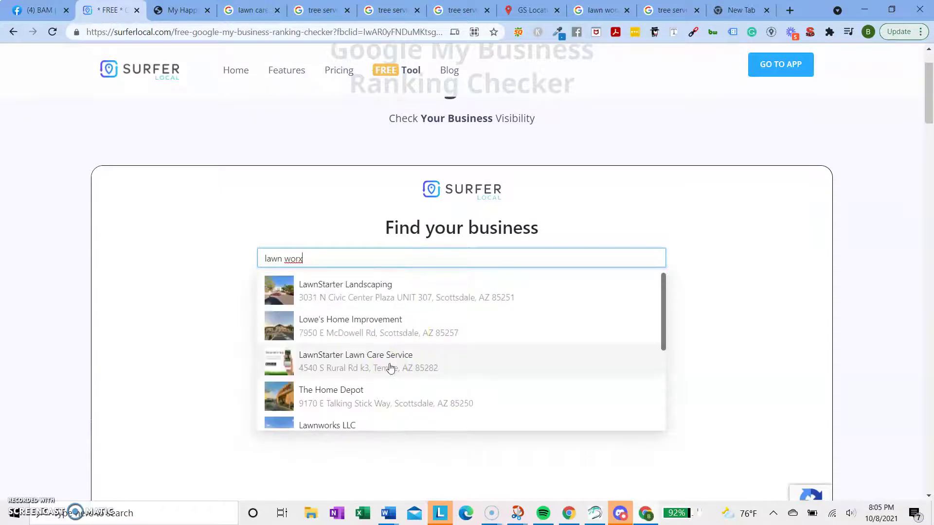
pyautogui.write('geor')
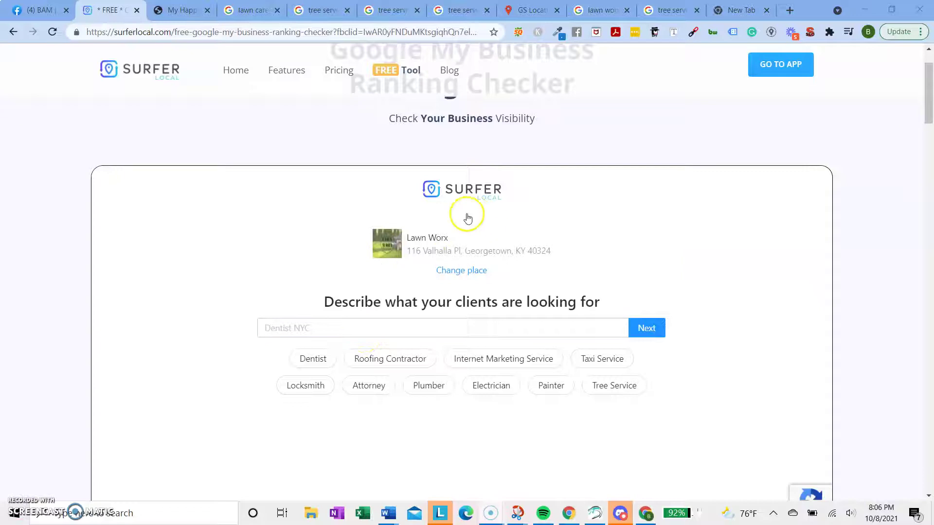
# Step: Enter 'landscaping' as the client search term and run the Lawn Worx ranking check
pyautogui.click(355, 329)
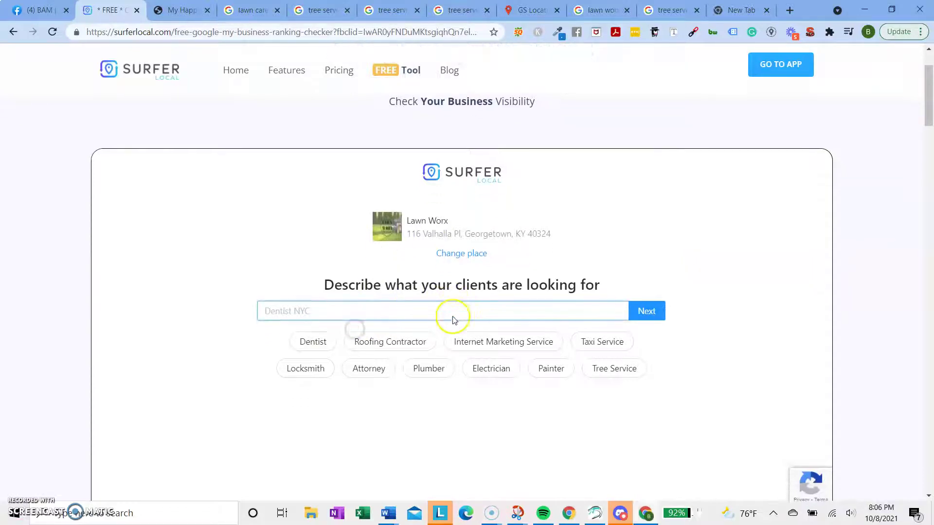
pyautogui.doubleClick(497, 233)
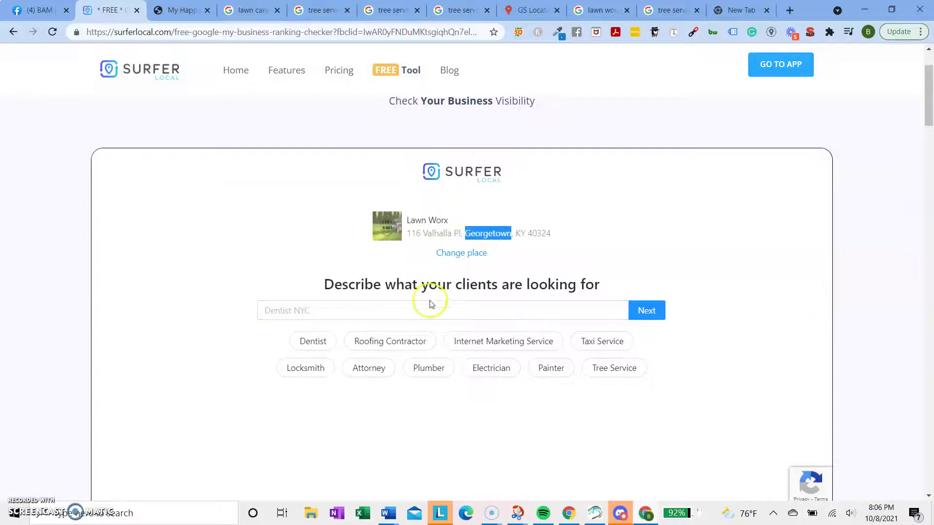
pyautogui.click(424, 315)
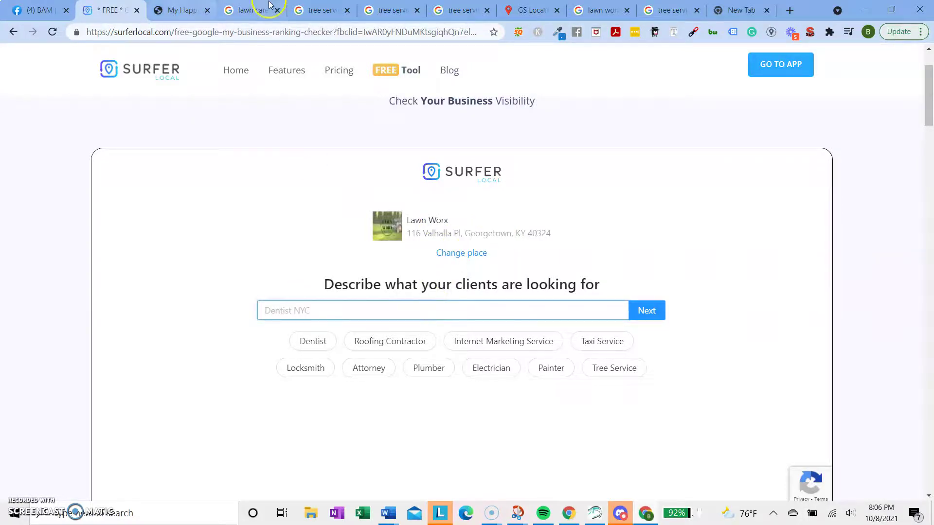
pyautogui.click(250, 9)
pyautogui.click(319, 10)
pyautogui.click(116, 9)
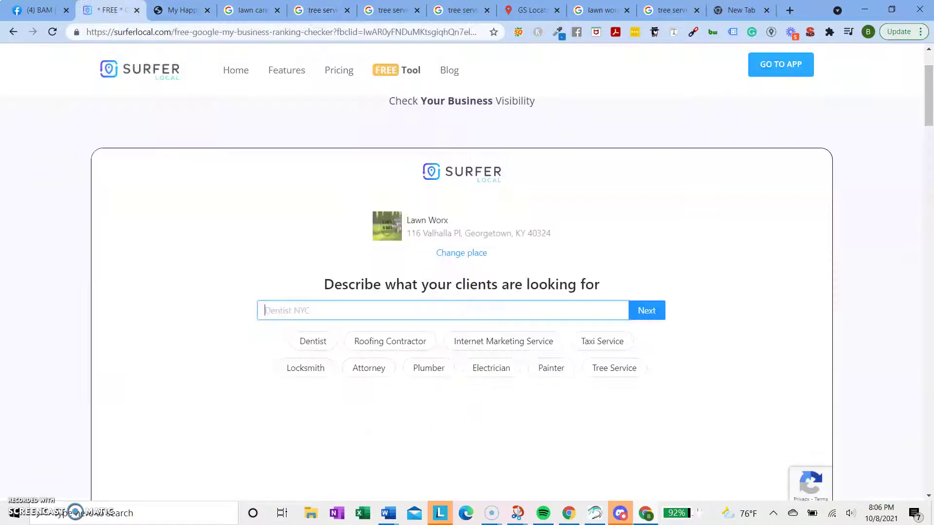
pyautogui.write('landscaping')
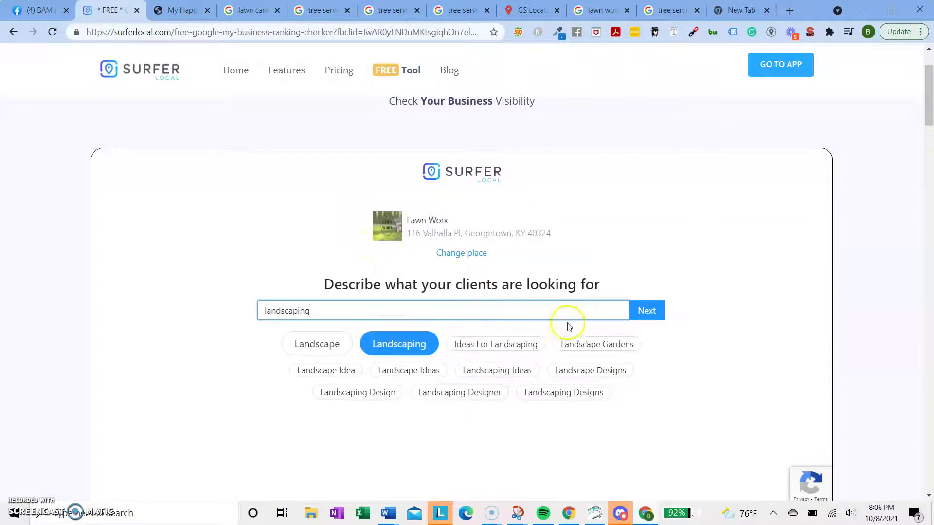
pyautogui.click(659, 312)
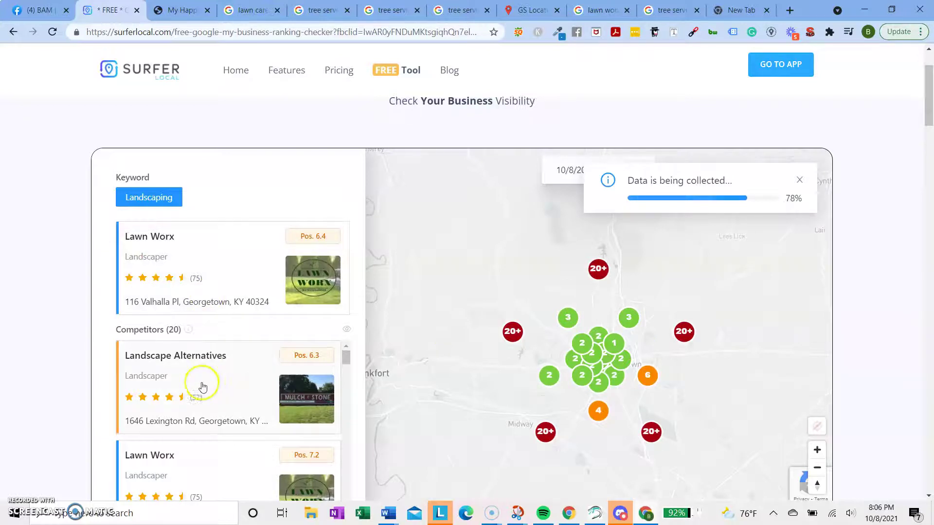
# Step: Review the finished landscaping results and map Landscape Alternatives' ranks, mostly first around Georgetown
pyautogui.scroll(-3, 258, 375)
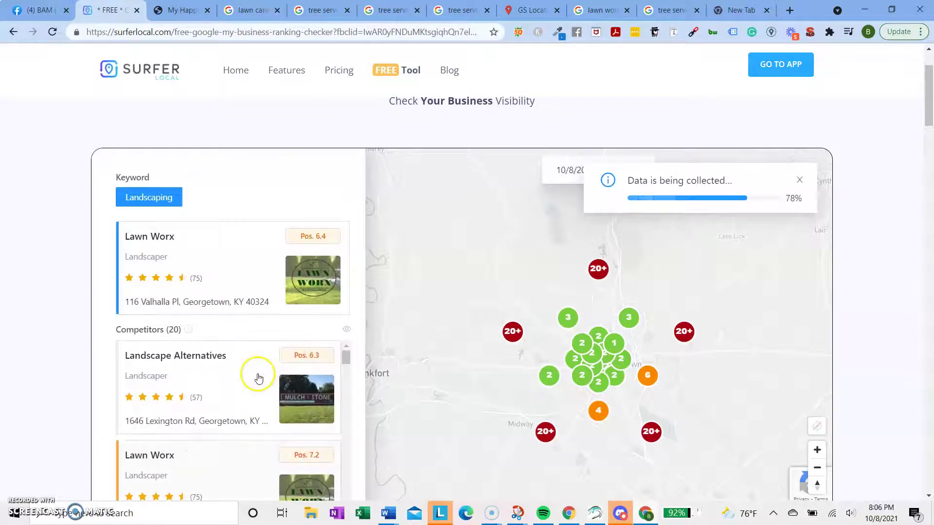
pyautogui.scroll(-2, 25, 316)
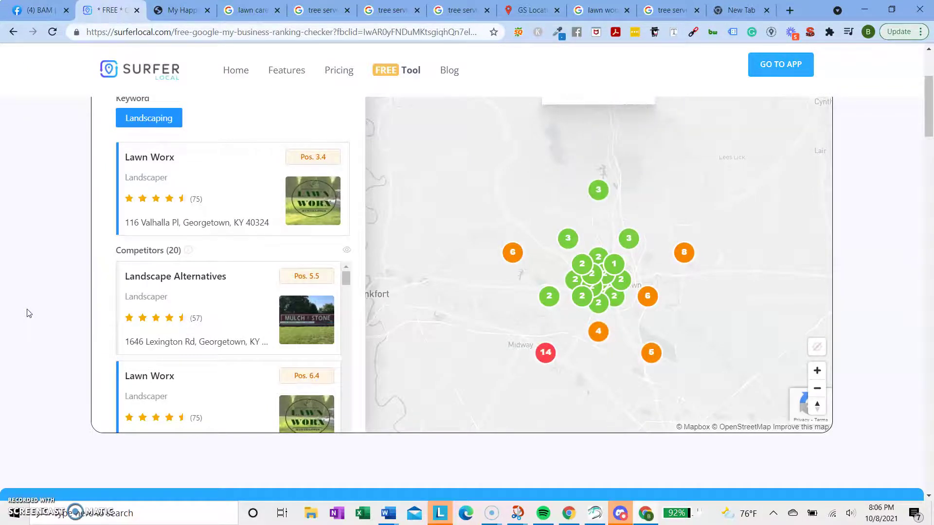
pyautogui.scroll(3, 203, 206)
pyautogui.scroll(-2, 198, 298)
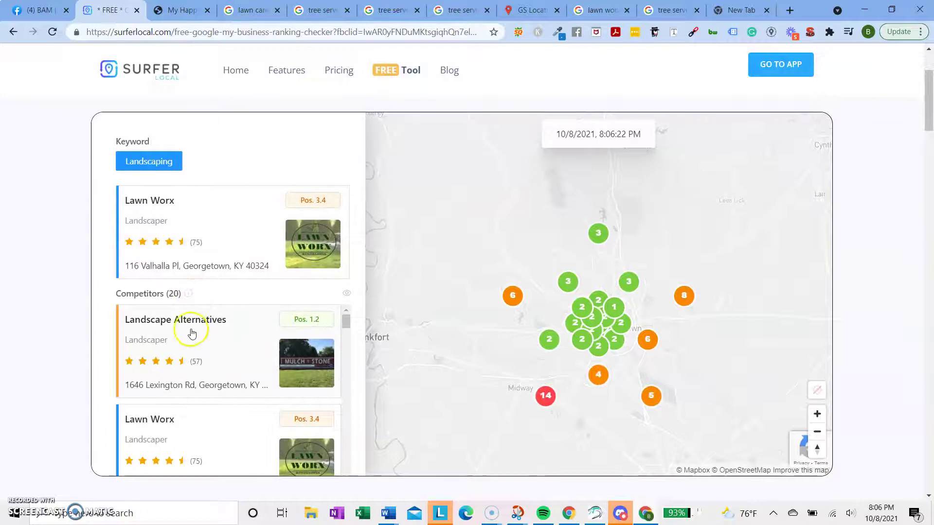
pyautogui.scroll(-1, 73, 329)
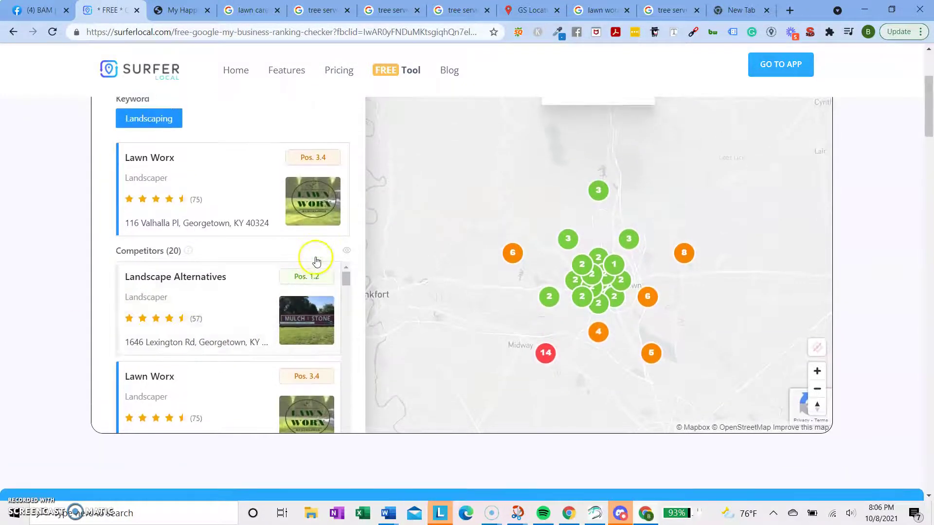
pyautogui.scroll(1, 317, 263)
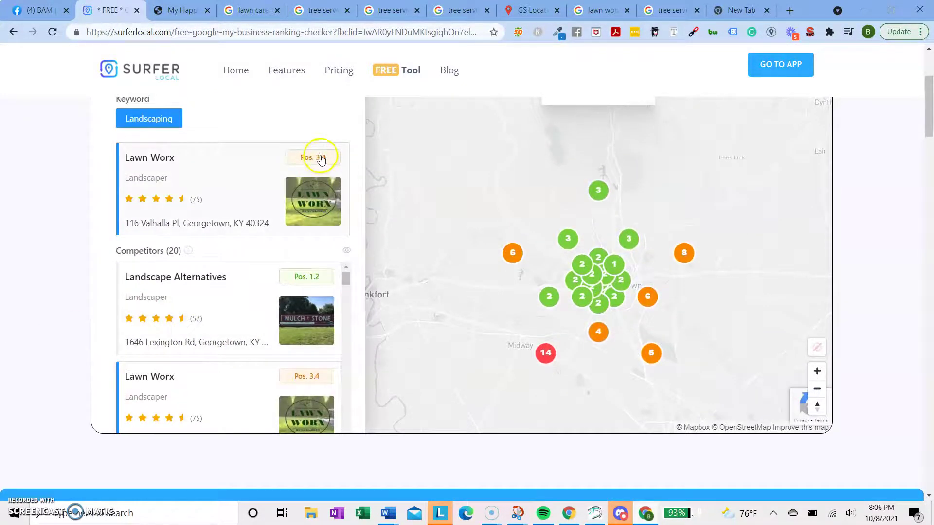
pyautogui.click(260, 314)
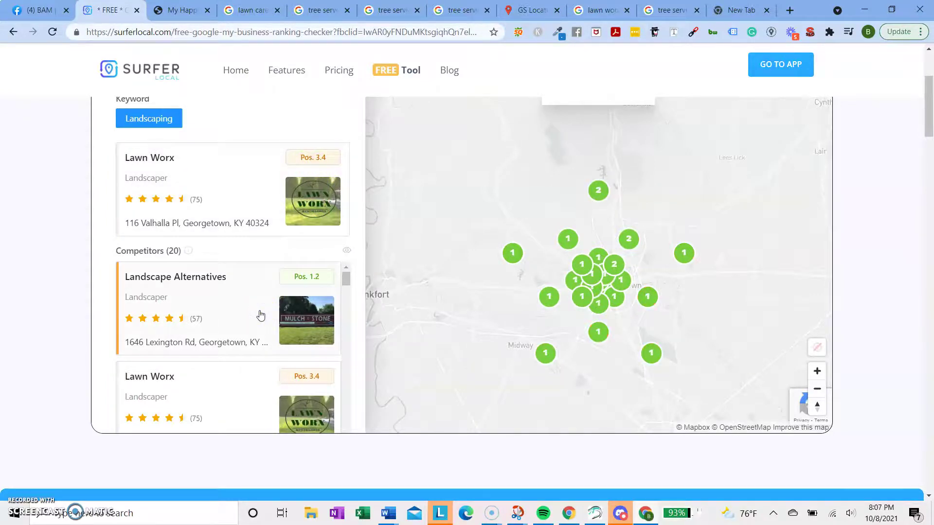
# Step: Switch the map back and forth between Lawn Worx's and Landscape Alternatives' landscaping ranks
pyautogui.click(238, 206)
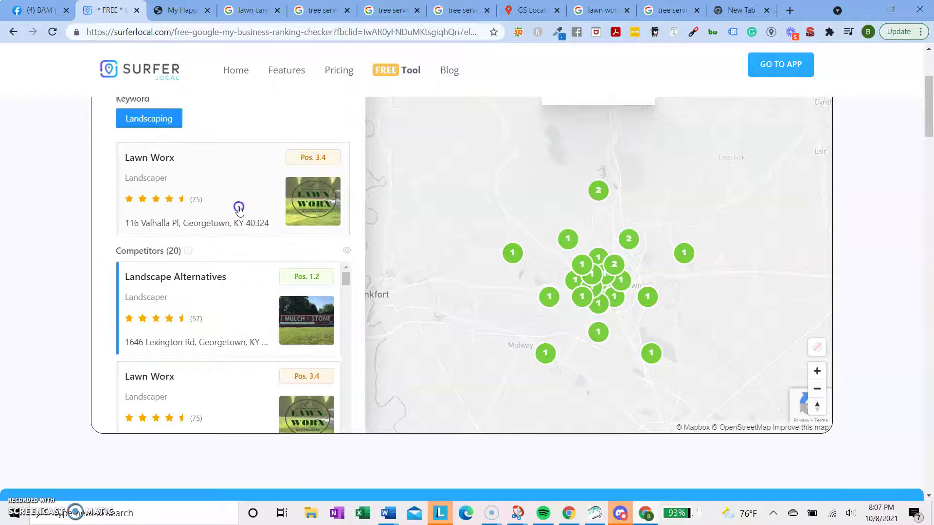
pyautogui.click(255, 309)
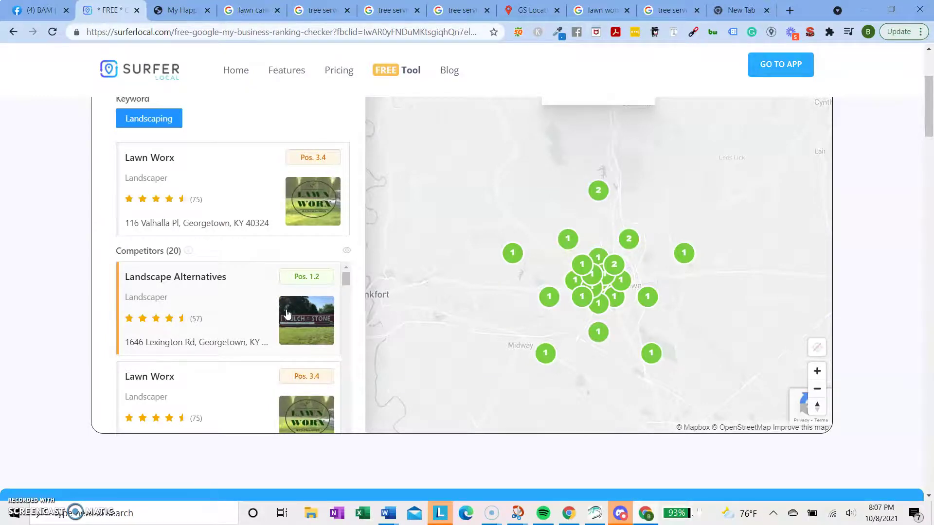
pyautogui.scroll(-2, 287, 314)
pyautogui.scroll(2, 287, 314)
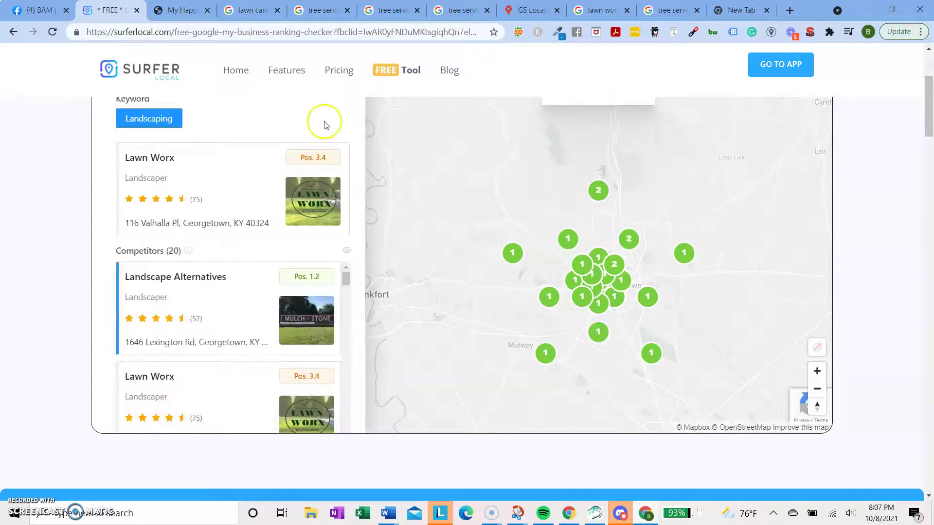
pyautogui.click(254, 189)
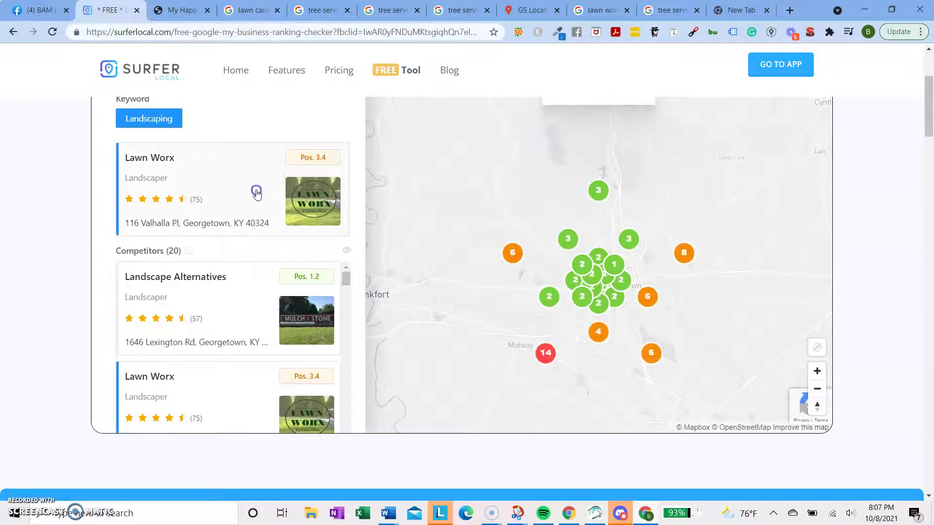
pyautogui.click(255, 314)
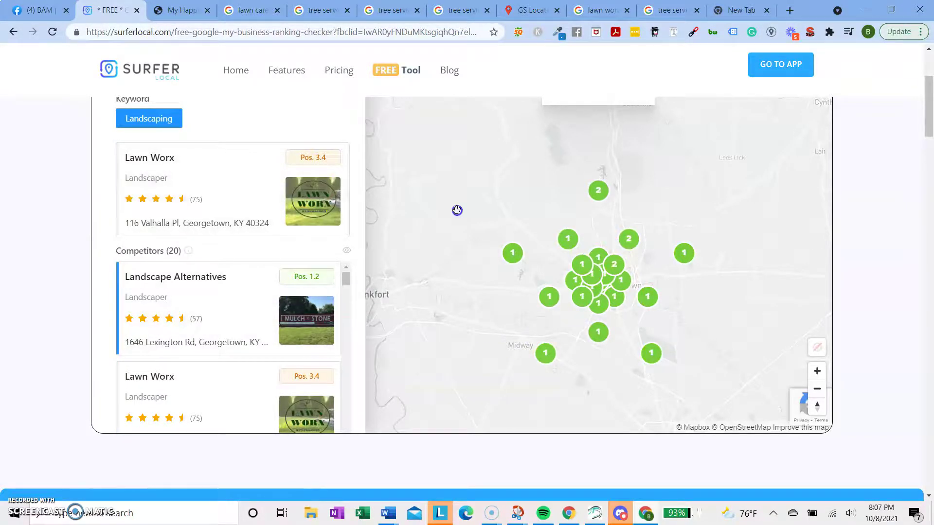
# Step: Settle on Lawn Worx's own ranks (3, 6, 8, 14) and zoom the map in on the markers
pyautogui.click(165, 169)
pyautogui.click(164, 180)
pyautogui.scroll(2, 250, 172)
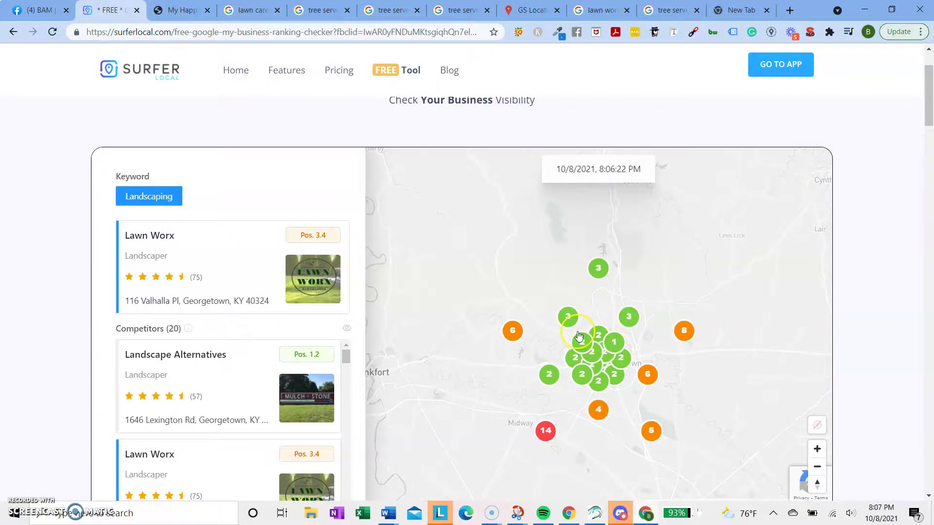
pyautogui.scroll(-1, 579, 336)
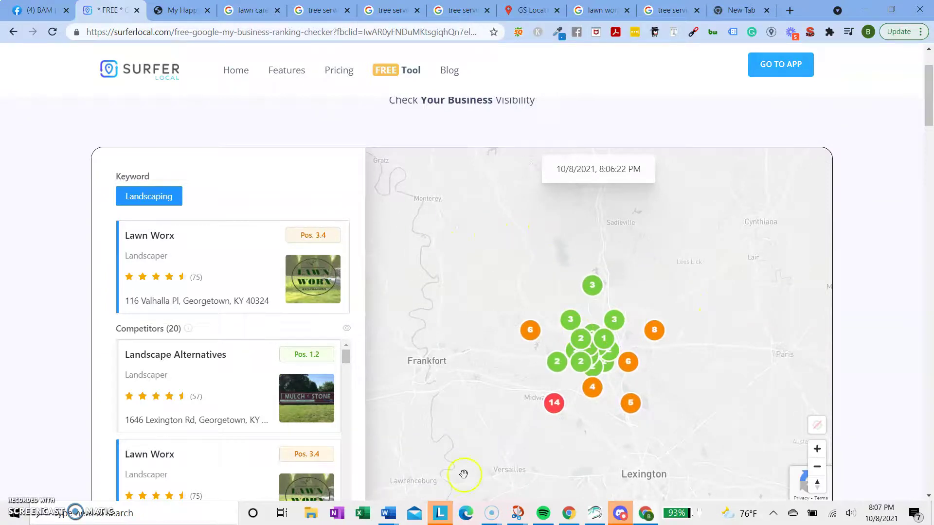
pyautogui.scroll(2, 605, 355)
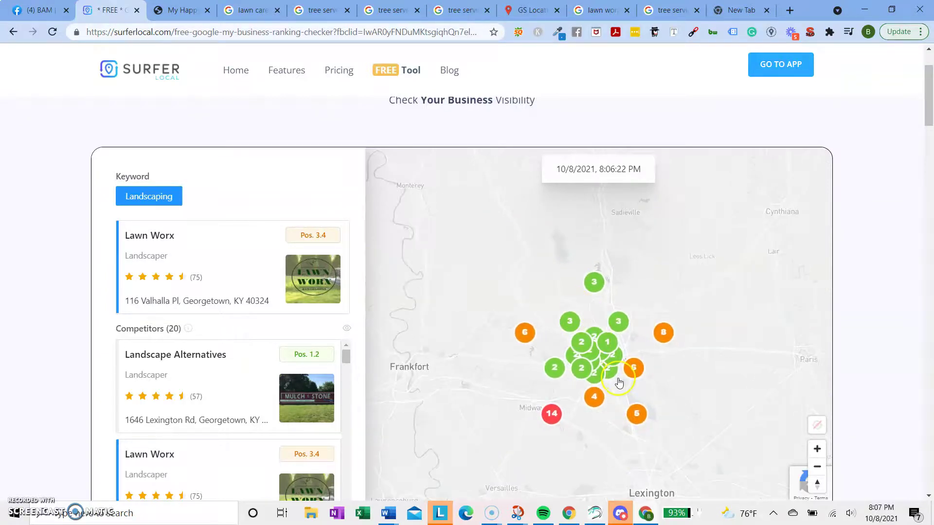
pyautogui.click(667, 348)
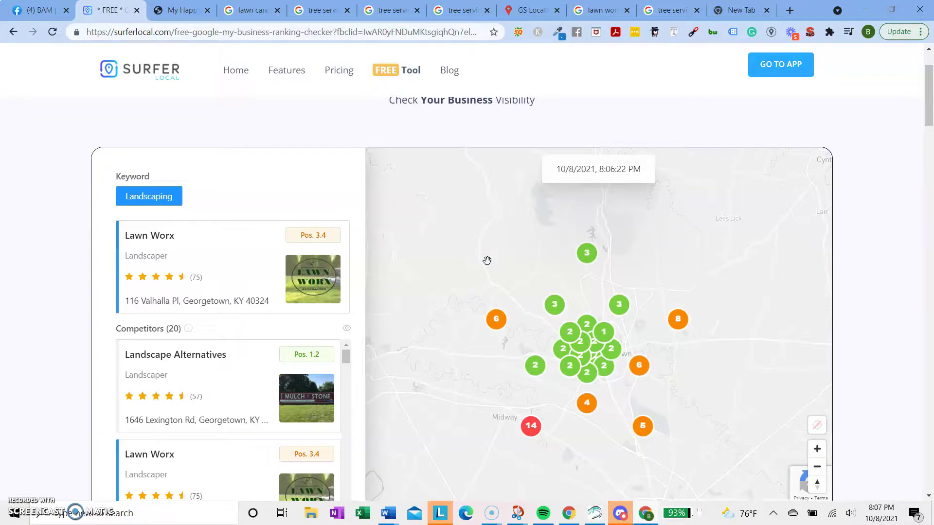
# Step: Flip through the open tabs: lawn care results, grid map, Surfer Local and tree service results
pyautogui.click(250, 10)
pyautogui.click(181, 9)
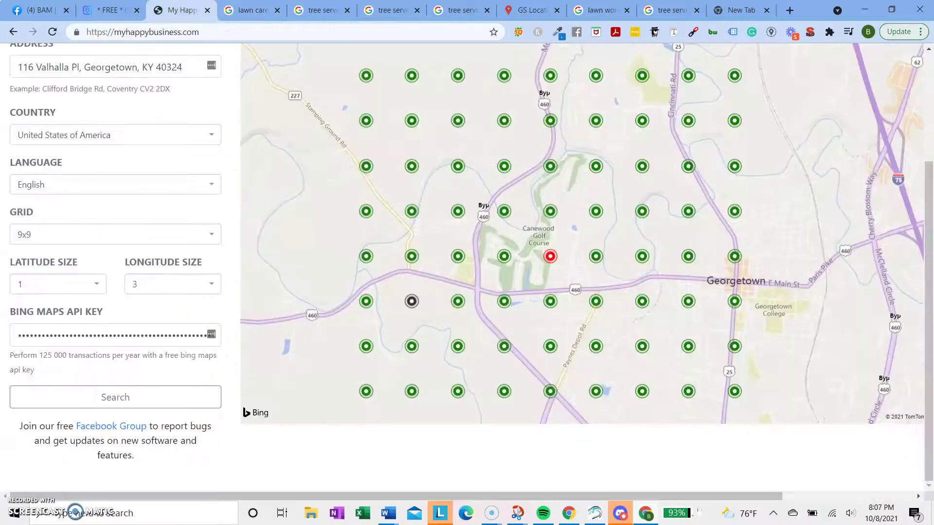
pyautogui.click(105, 10)
pyautogui.click(194, 10)
pyautogui.click(460, 10)
pyautogui.click(671, 10)
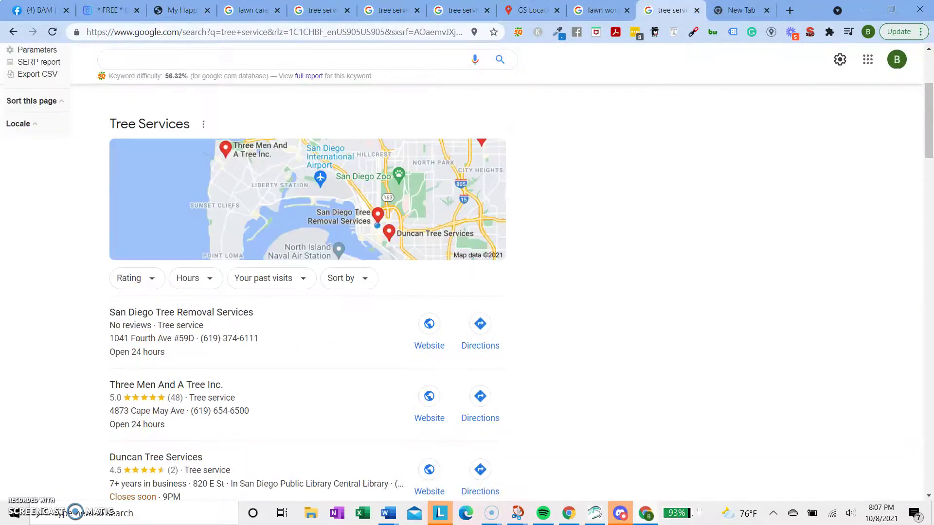
# Step: Return to the My Happy Business 9x9 grid map around Lawn Worx in Georgetown
pyautogui.click(600, 9)
pyautogui.click(460, 10)
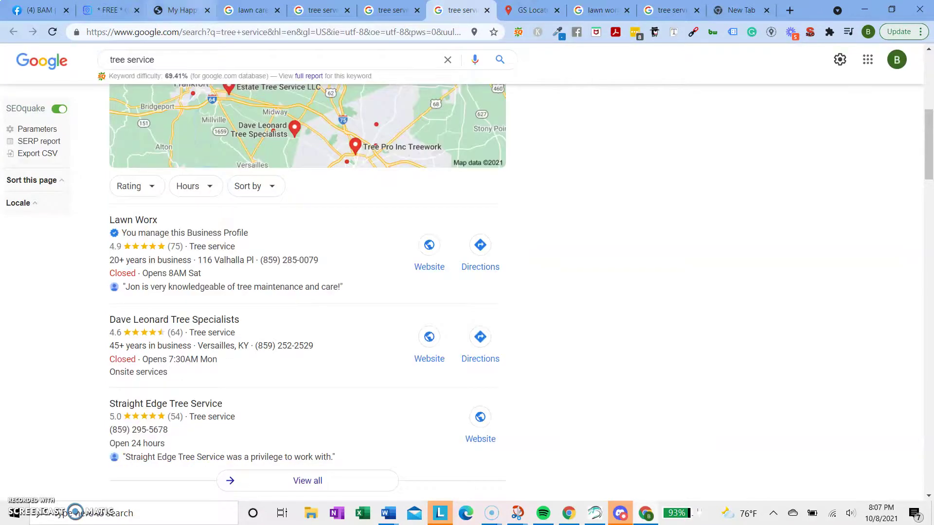
pyautogui.click(104, 9)
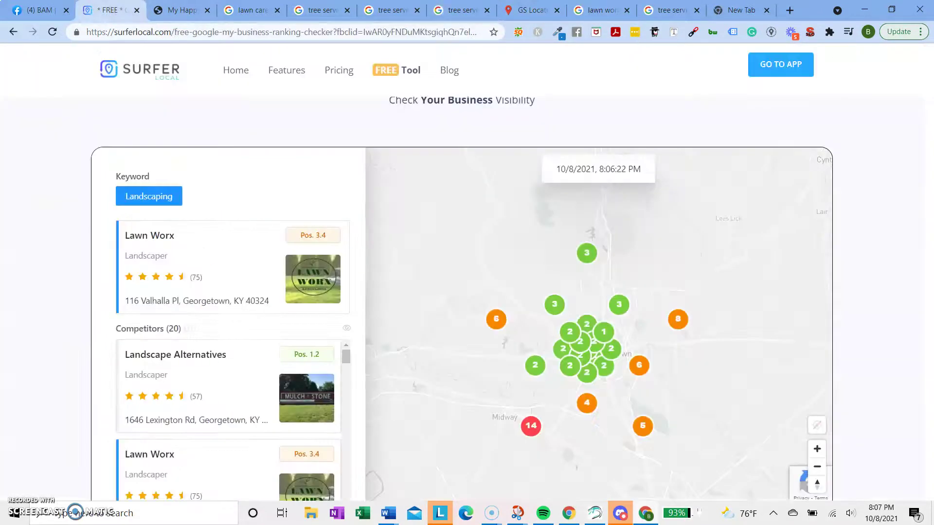
pyautogui.click(180, 33)
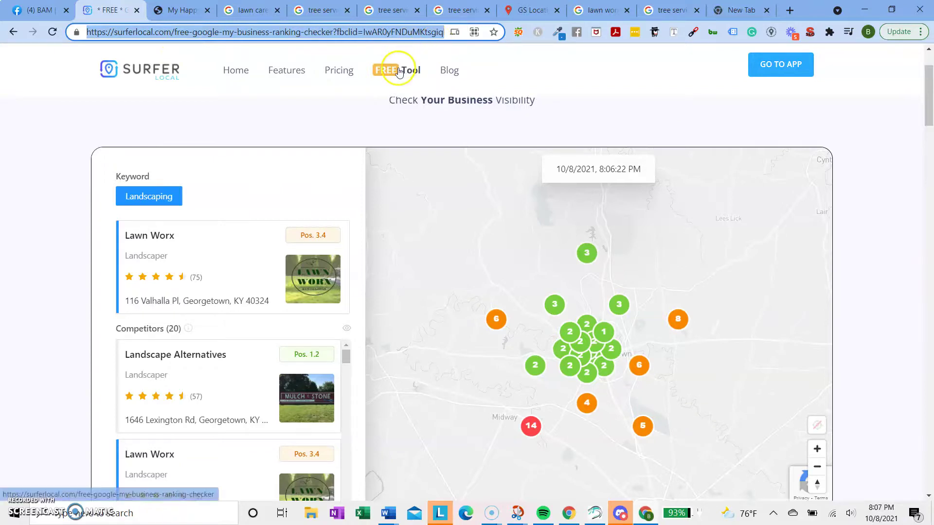
pyautogui.click(183, 10)
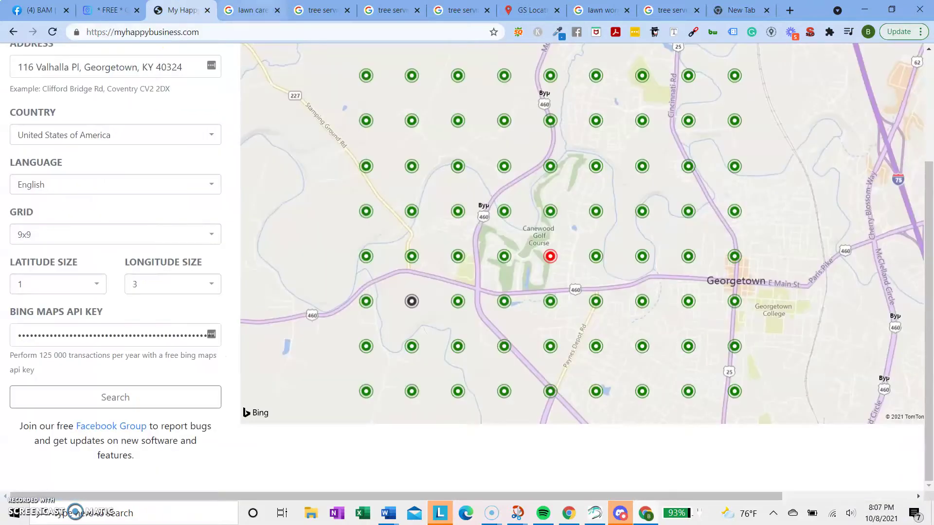